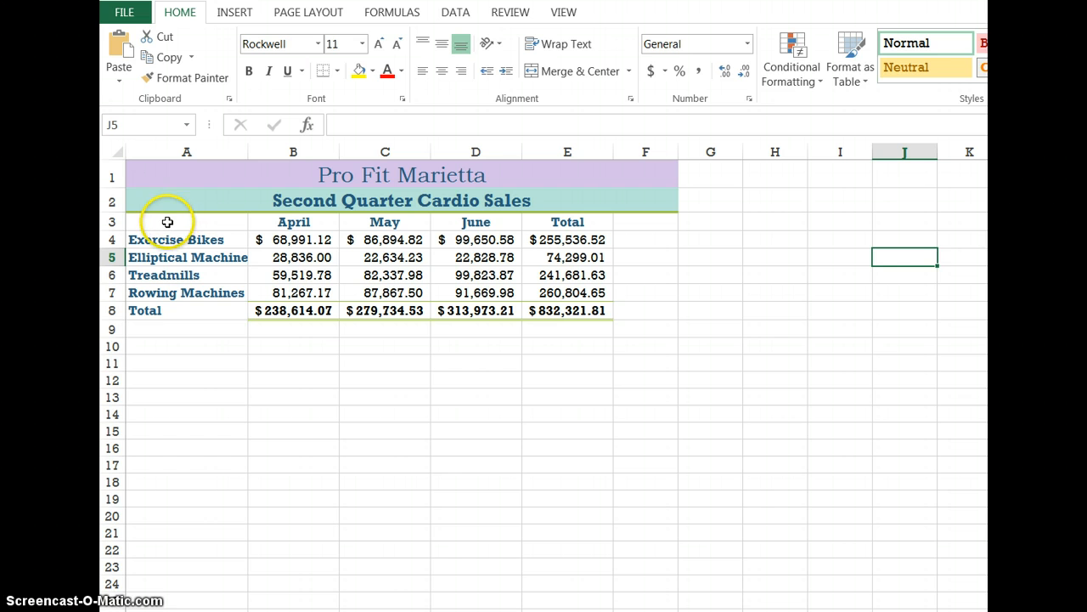
# Step: Insert a recommended Clustered Column chart from the monthly sales data in A3:D7, with April, May and June along the axis
pyautogui.moveTo(168, 221); pyautogui.dragTo(462, 297)
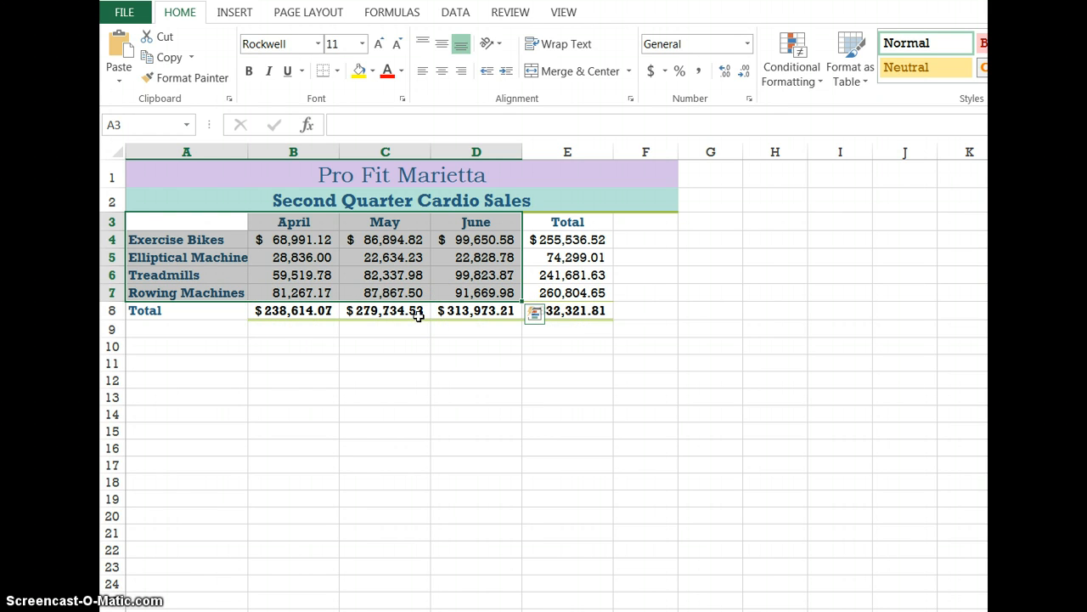
pyautogui.click(234, 13)
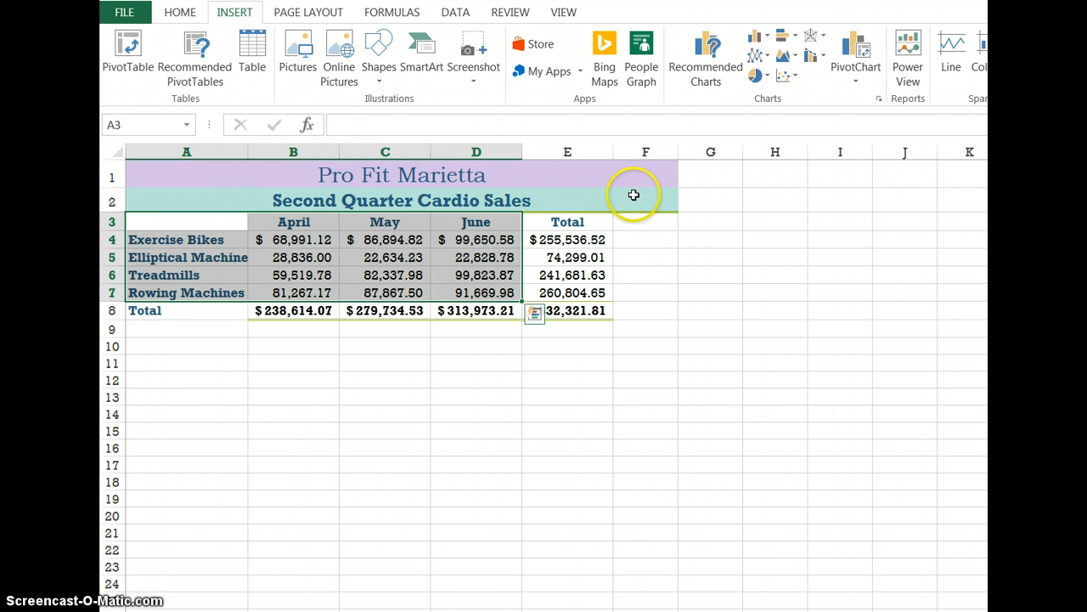
pyautogui.click(710, 68)
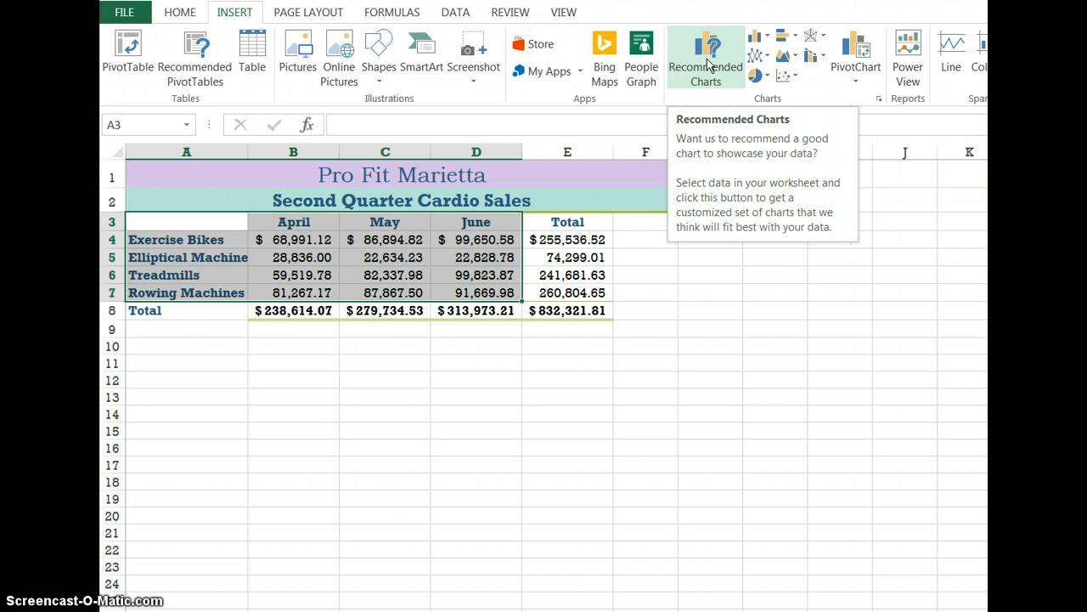
pyautogui.click(708, 66)
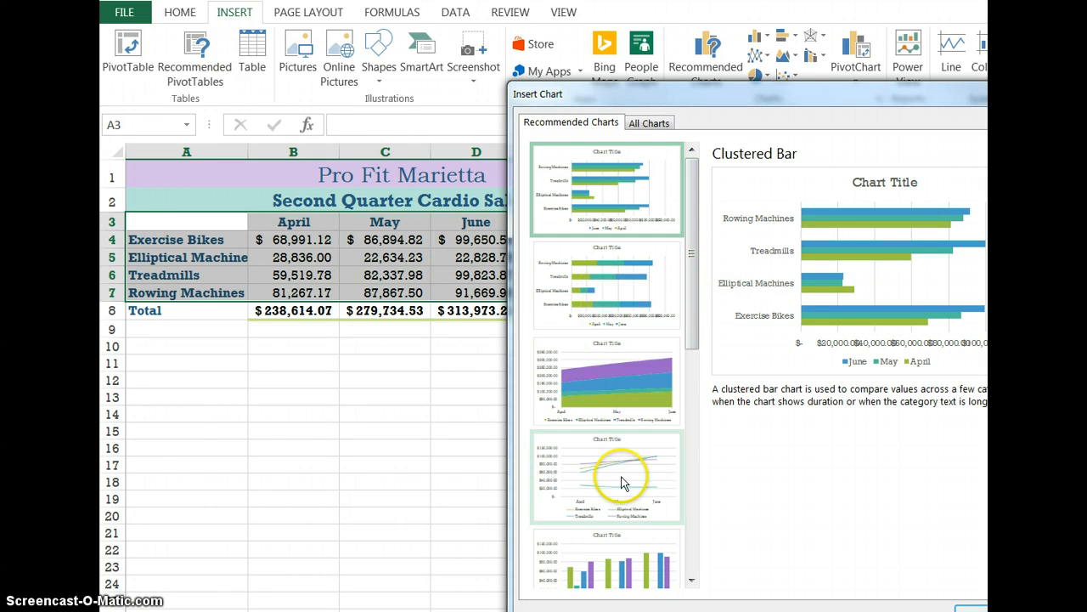
pyautogui.click(629, 551)
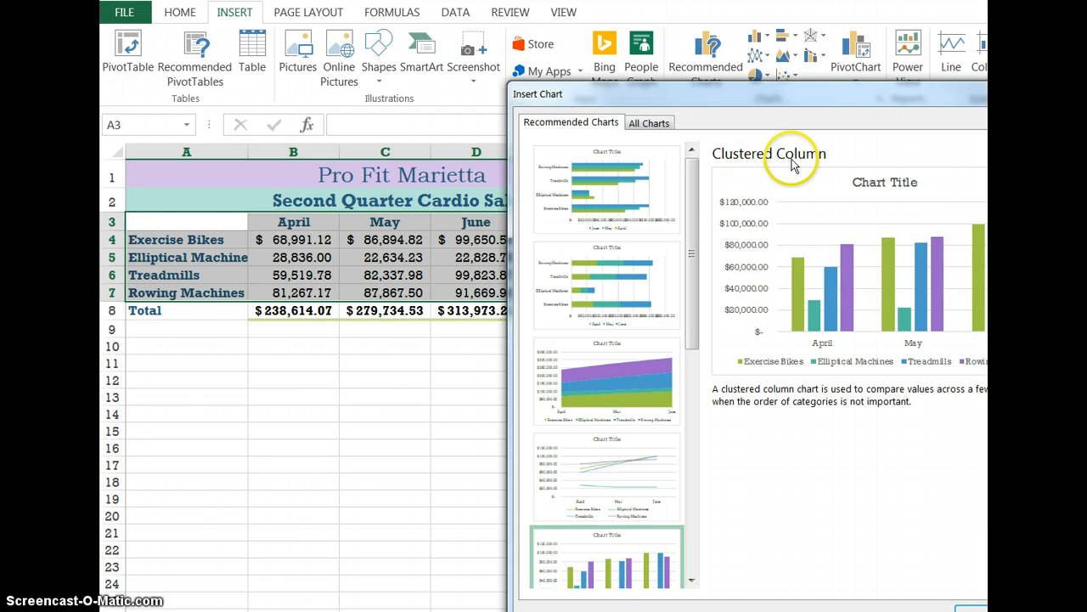
pyautogui.click(973, 609)
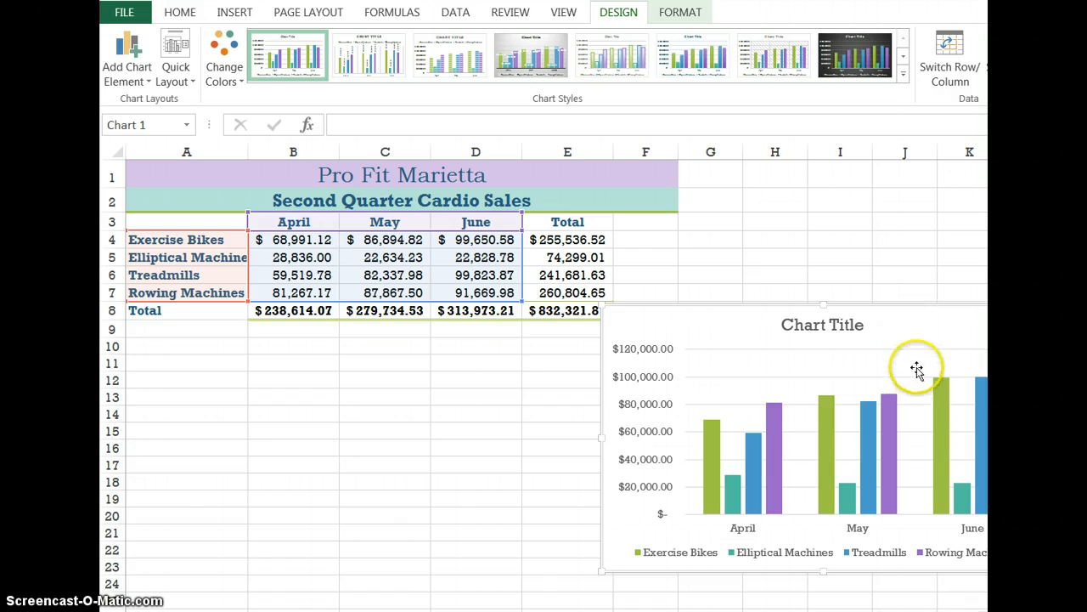
# Step: Move the chart directly below the sales table and widen it to end near the right side of column F
pyautogui.moveTo(912, 321)
pyautogui.mouseDown()
pyautogui.moveTo(878, 337)
pyautogui.moveTo(779, 342)
pyautogui.moveTo(460, 344)
pyautogui.mouseUp()
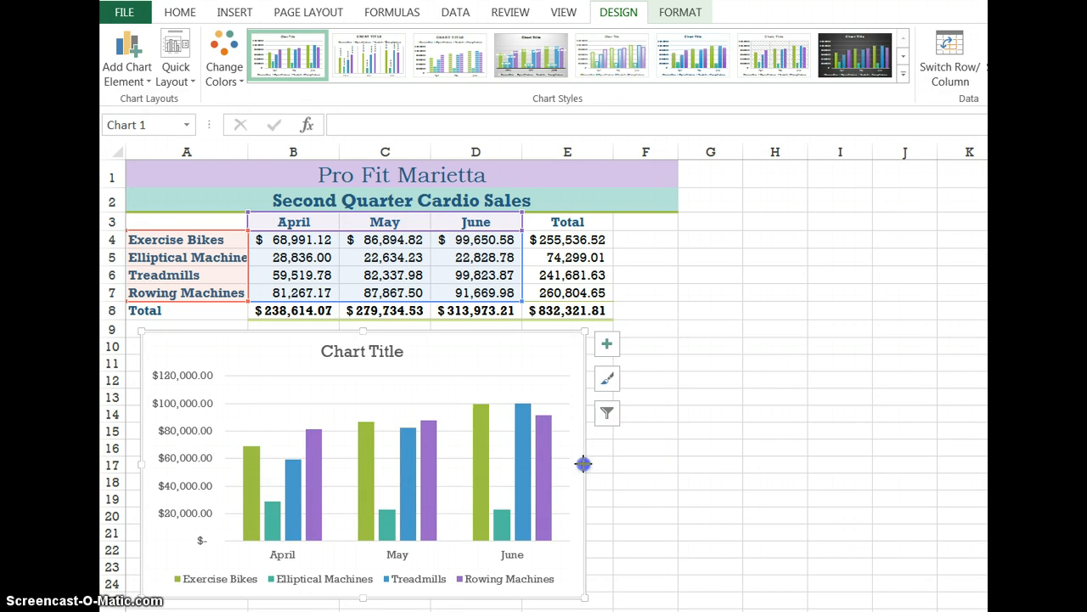
pyautogui.moveTo(583, 463); pyautogui.dragTo(664, 461)
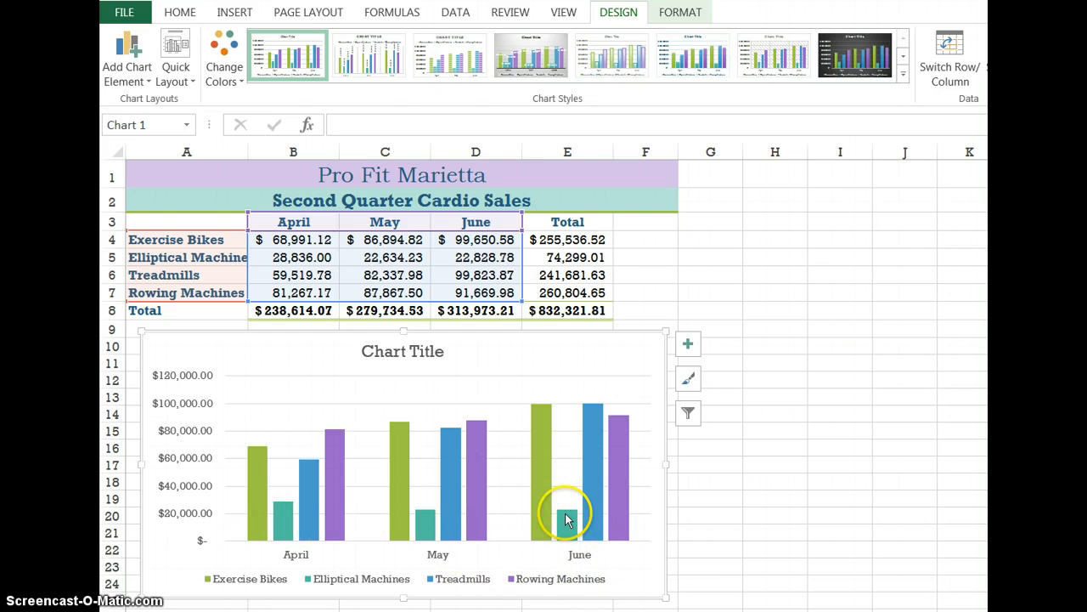
pyautogui.moveTo(567, 528)
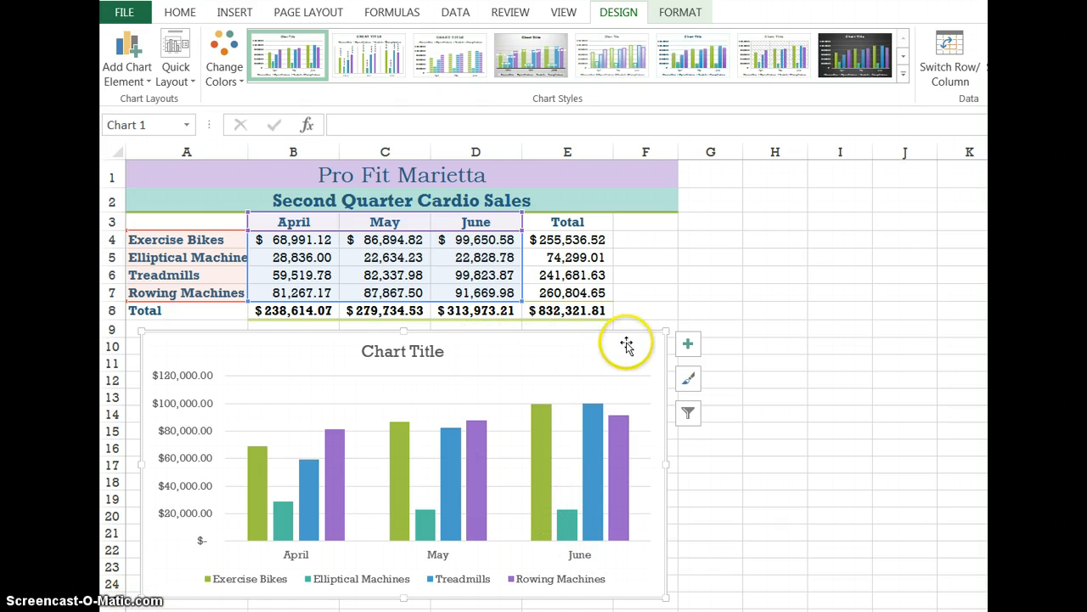
# Step: Apply the fifth chart style, with outlined columns in a pale gradient fill, to the column chart
pyautogui.click(688, 383)
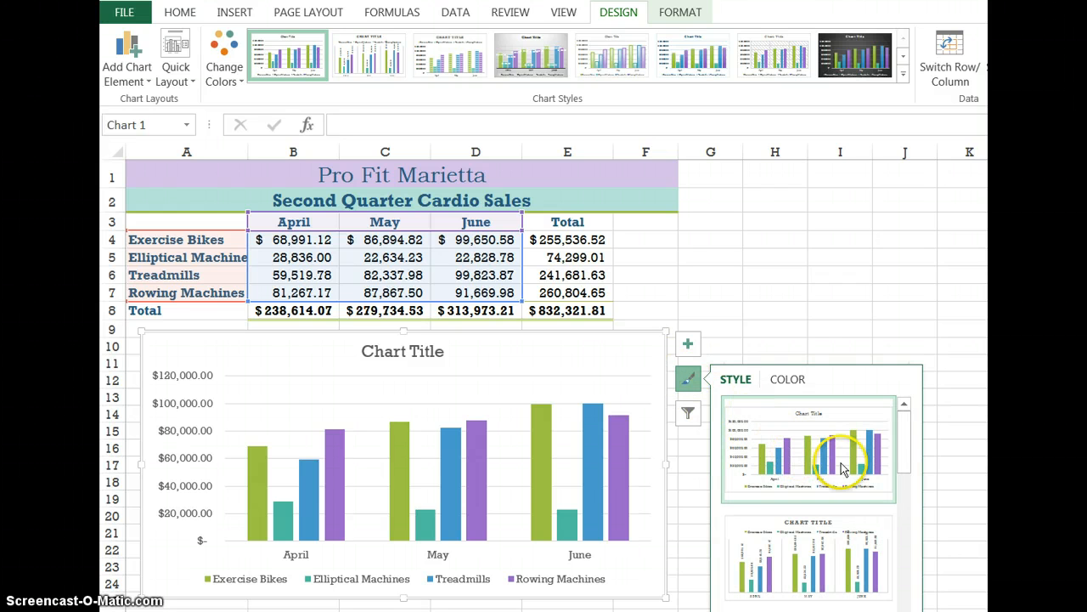
pyautogui.moveTo(903, 444); pyautogui.dragTo(926, 505)
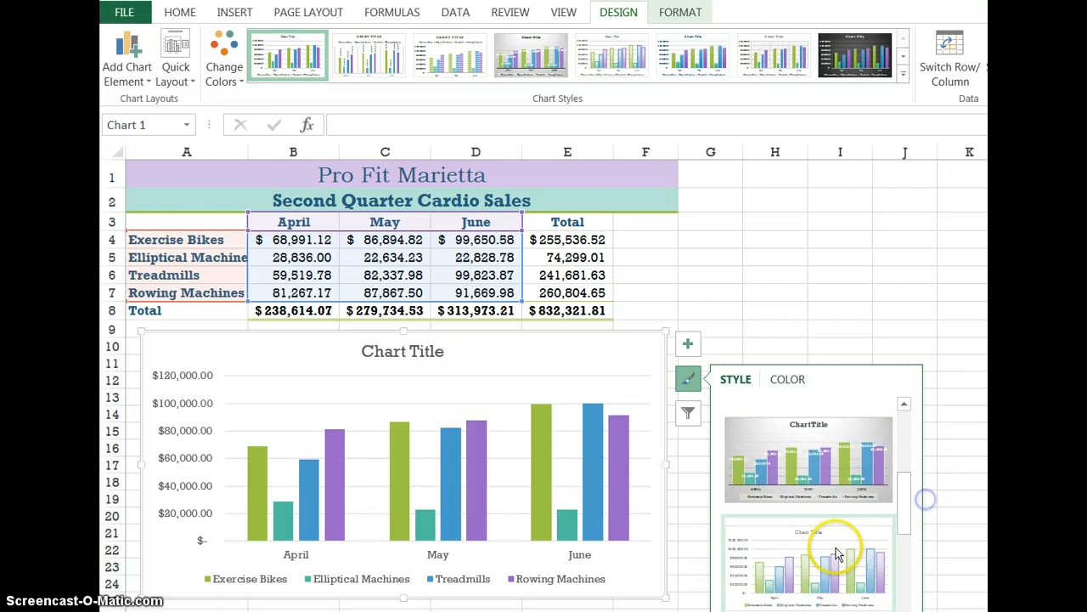
pyautogui.click(828, 543)
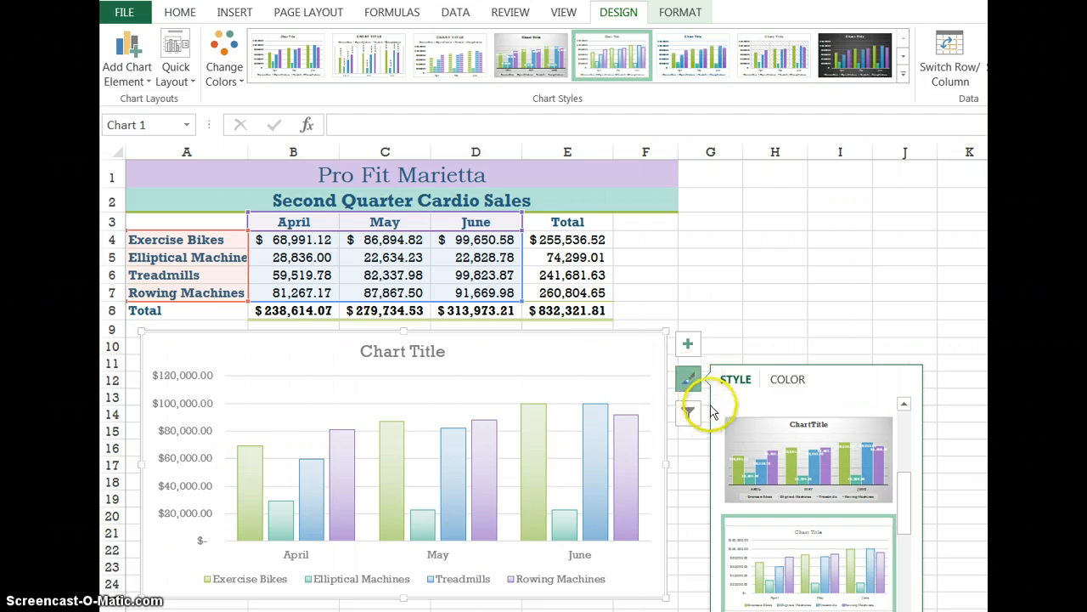
# Step: Try several colorful palettes and the blue monochromatic palettes on the chart
pyautogui.click(790, 381)
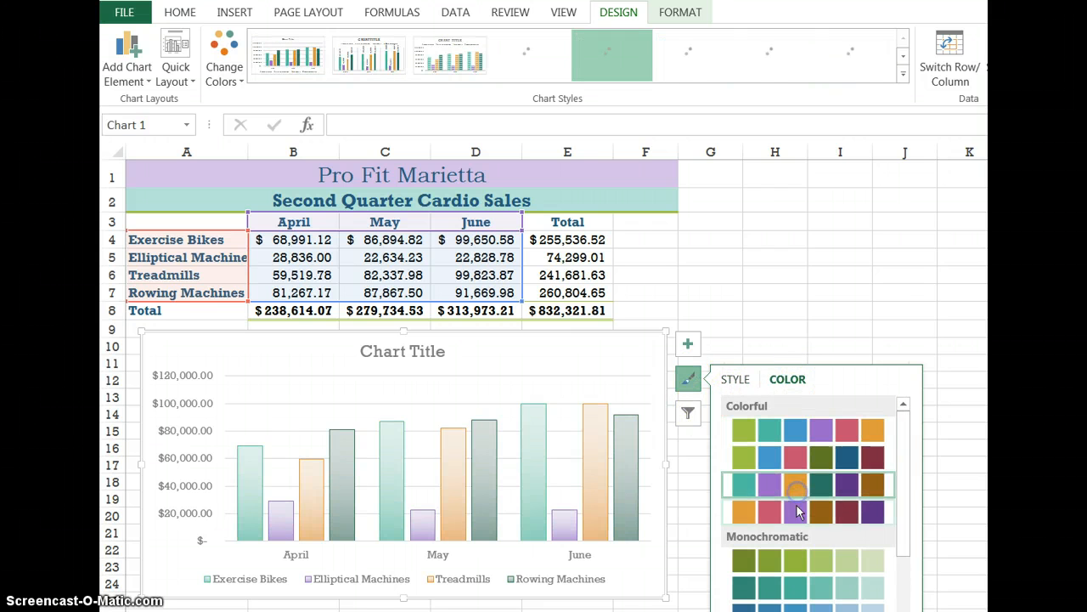
pyautogui.click(793, 512)
pyautogui.moveTo(904, 450); pyautogui.dragTo(900, 519)
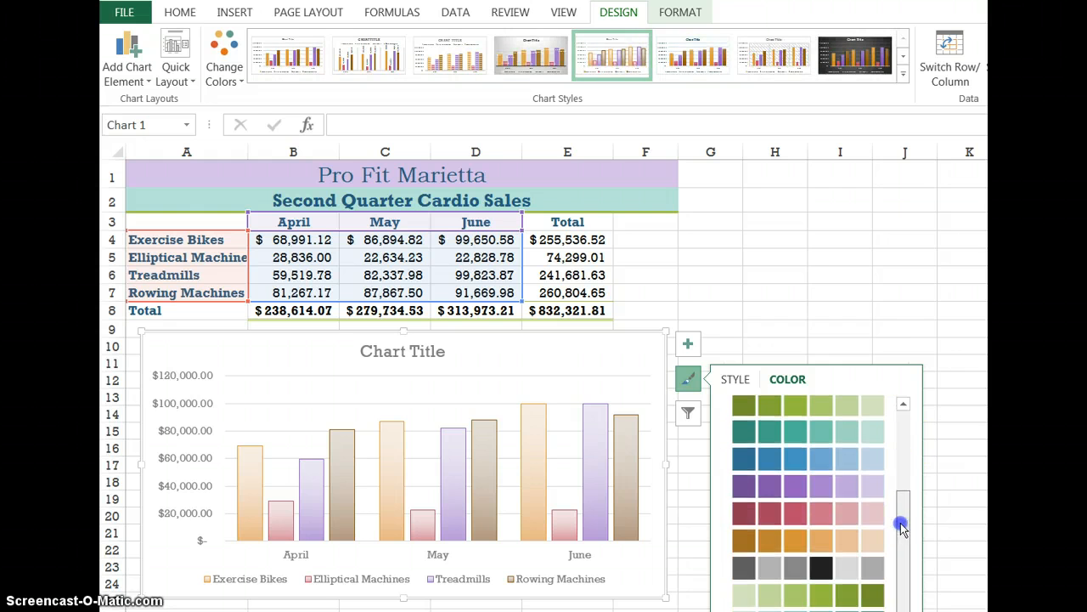
pyautogui.click(801, 482)
pyautogui.click(805, 460)
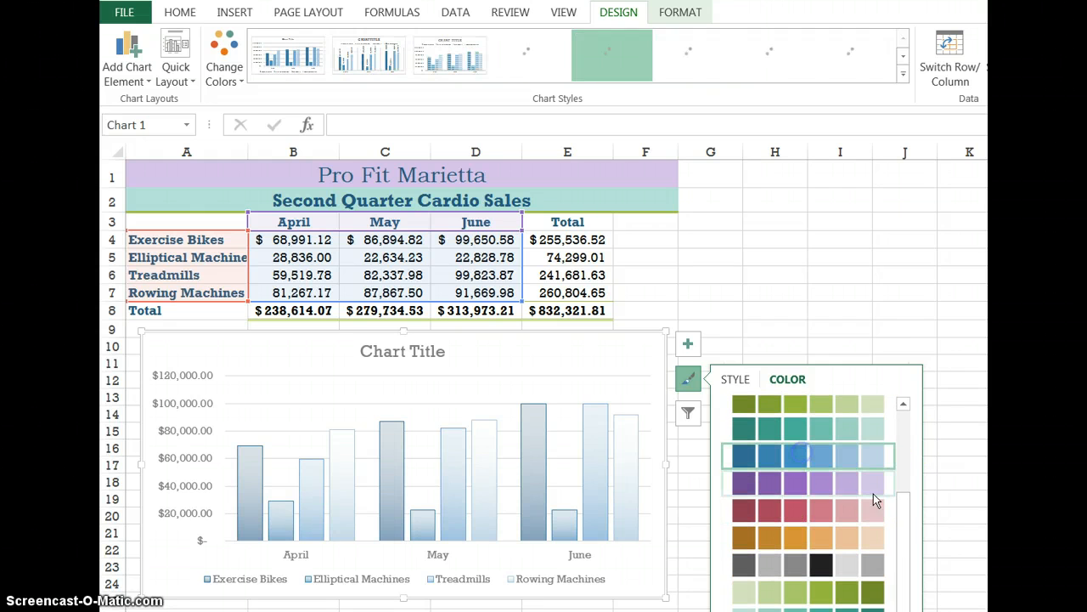
pyautogui.moveTo(899, 509); pyautogui.dragTo(903, 578)
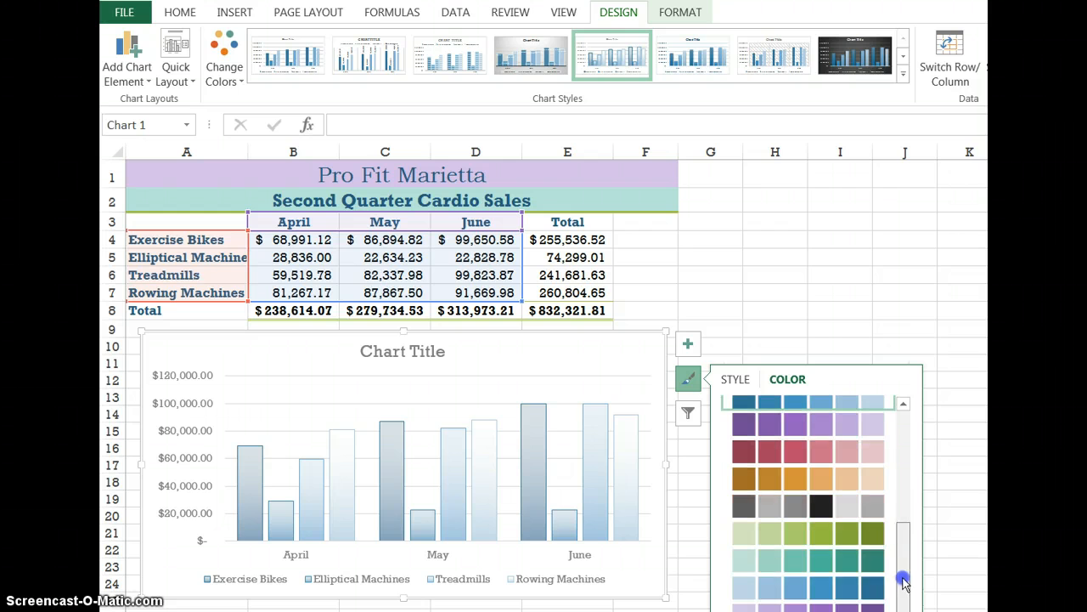
pyautogui.click(847, 592)
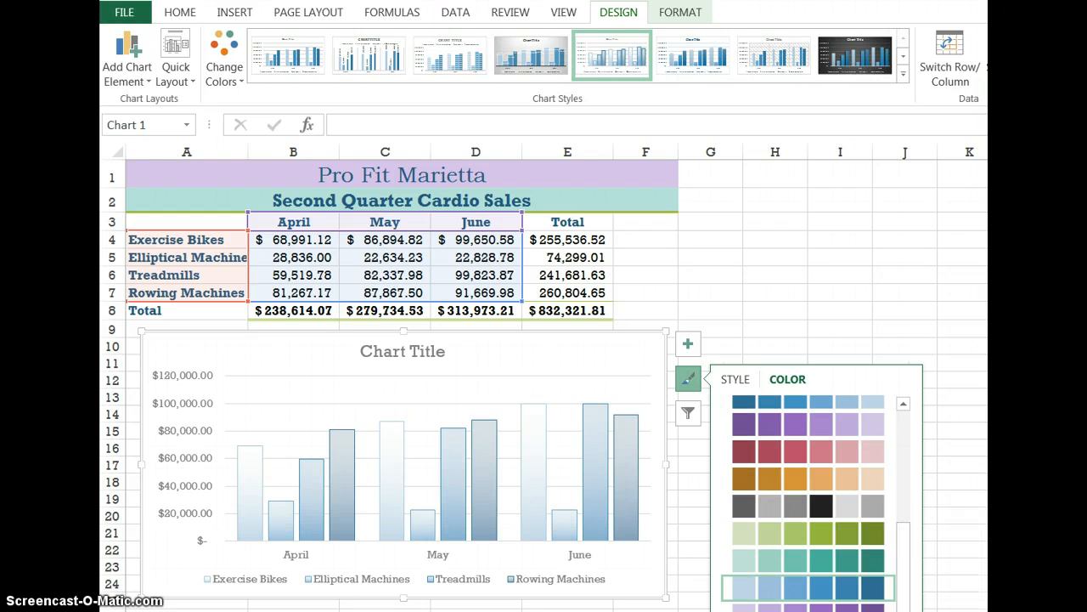
pyautogui.moveTo(899, 574); pyautogui.dragTo(899, 405)
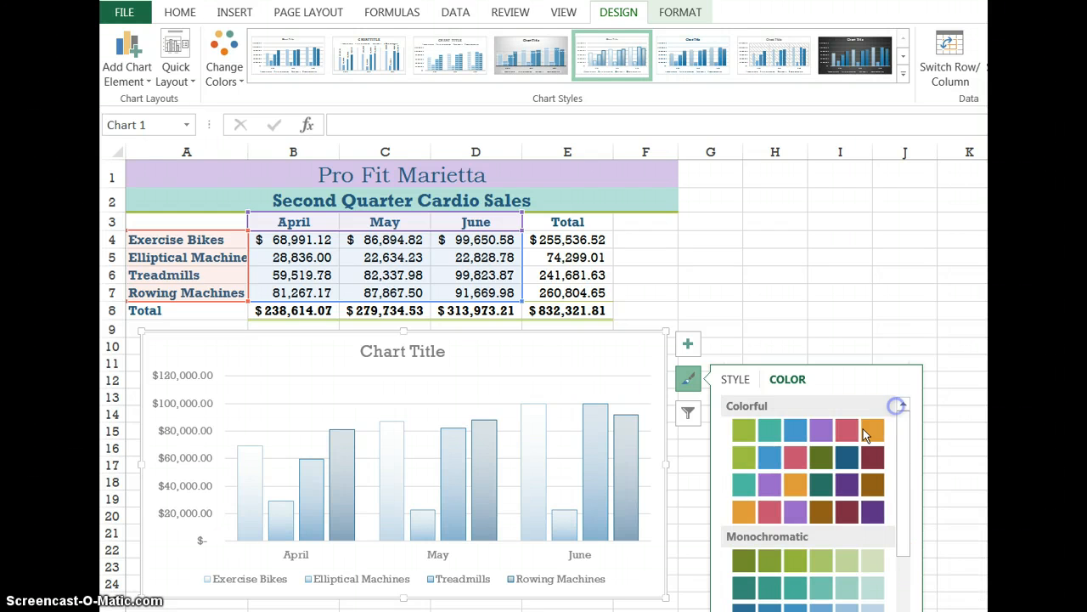
pyautogui.click(828, 436)
pyautogui.click(807, 462)
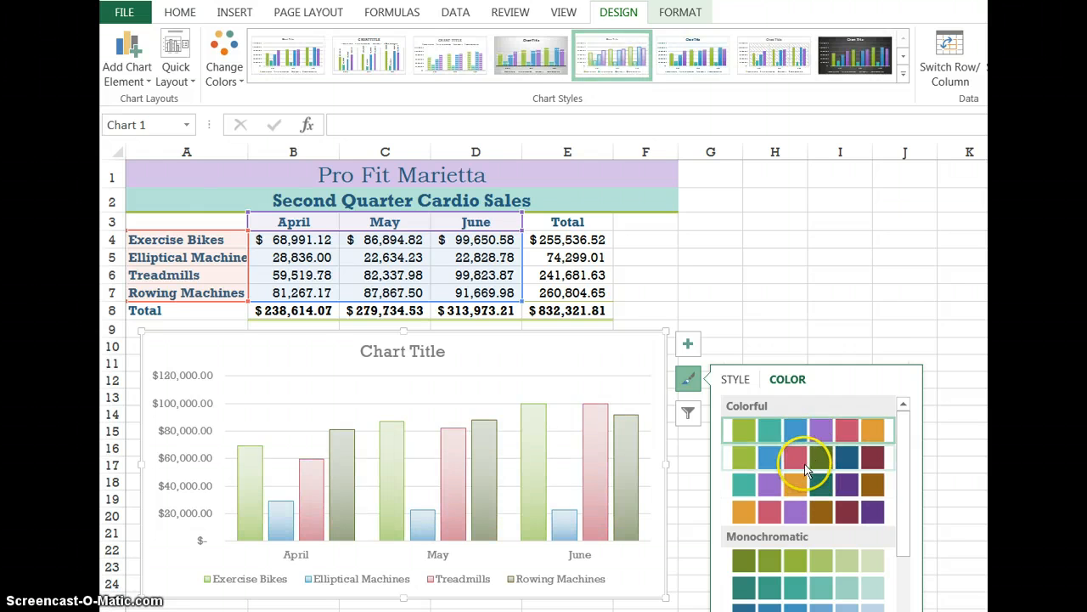
pyautogui.click(798, 482)
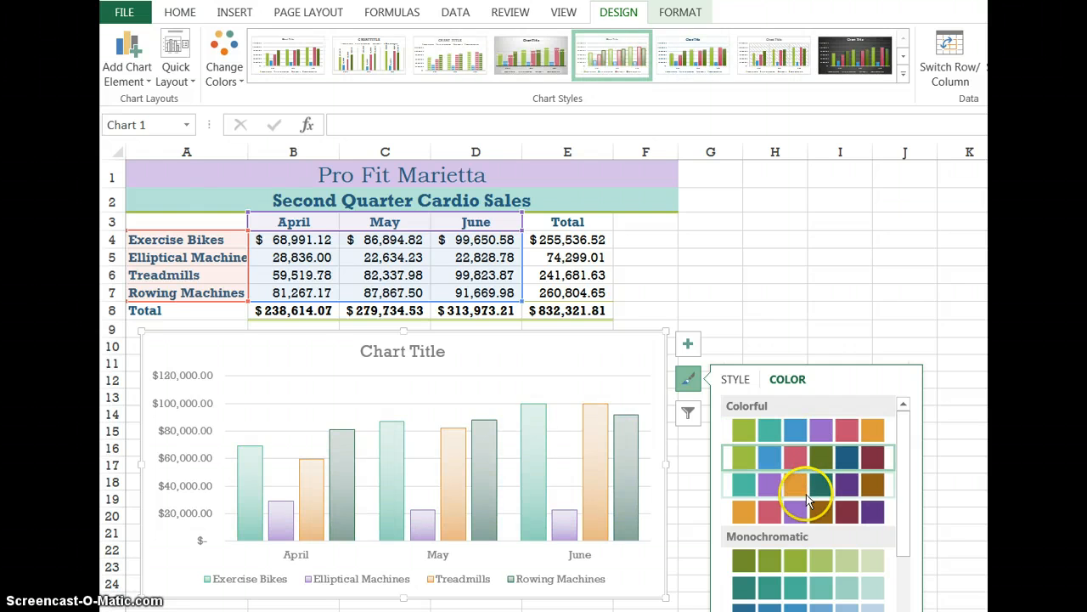
# Step: Recolor the chart with the dark-to-light teal monochromatic palette and deselect the chart
pyautogui.click(813, 584)
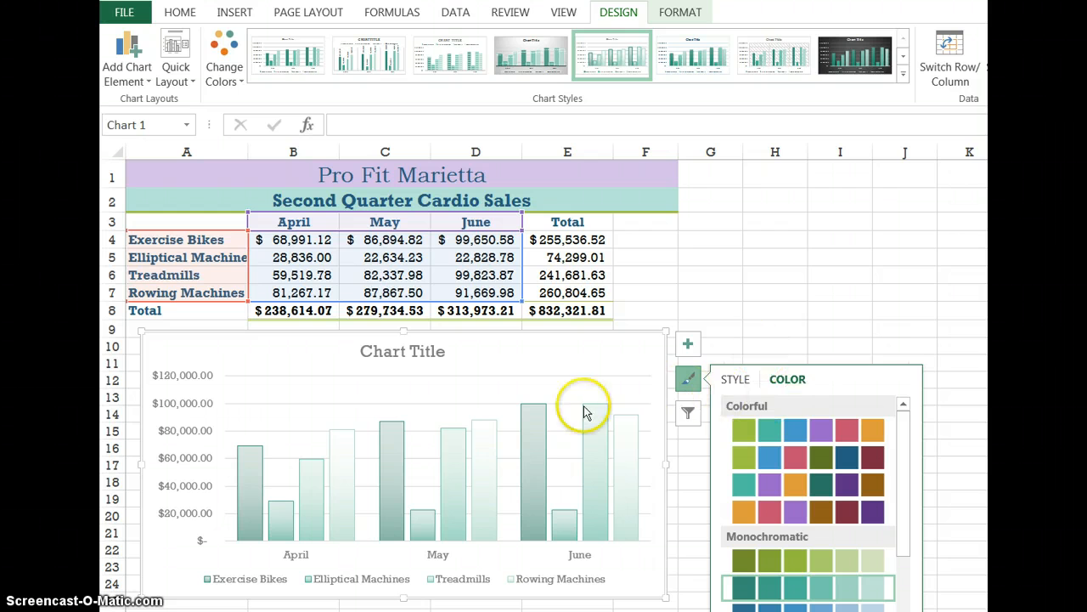
pyautogui.click(688, 379)
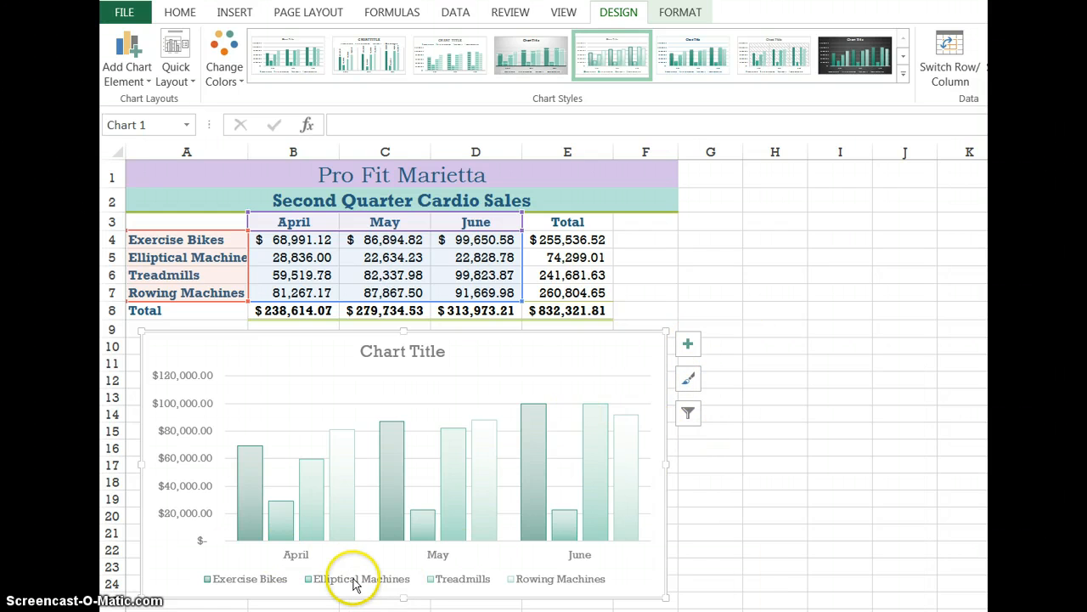
pyautogui.click(784, 304)
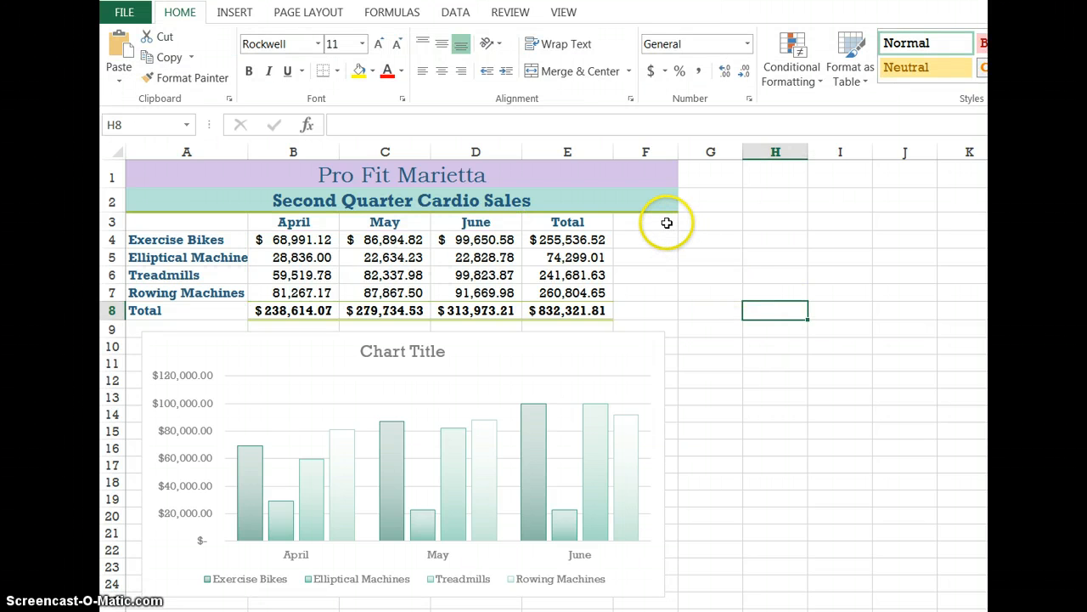
# Step: Enter the column heading Trend in cell F3, beside the Total heading
pyautogui.click(665, 224)
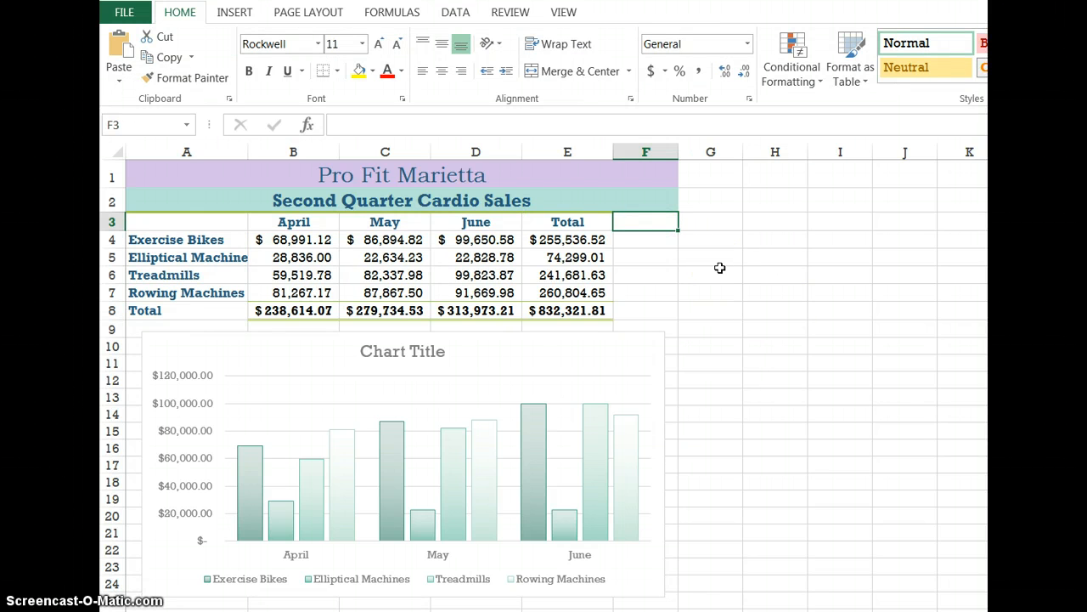
pyautogui.write('Tren')
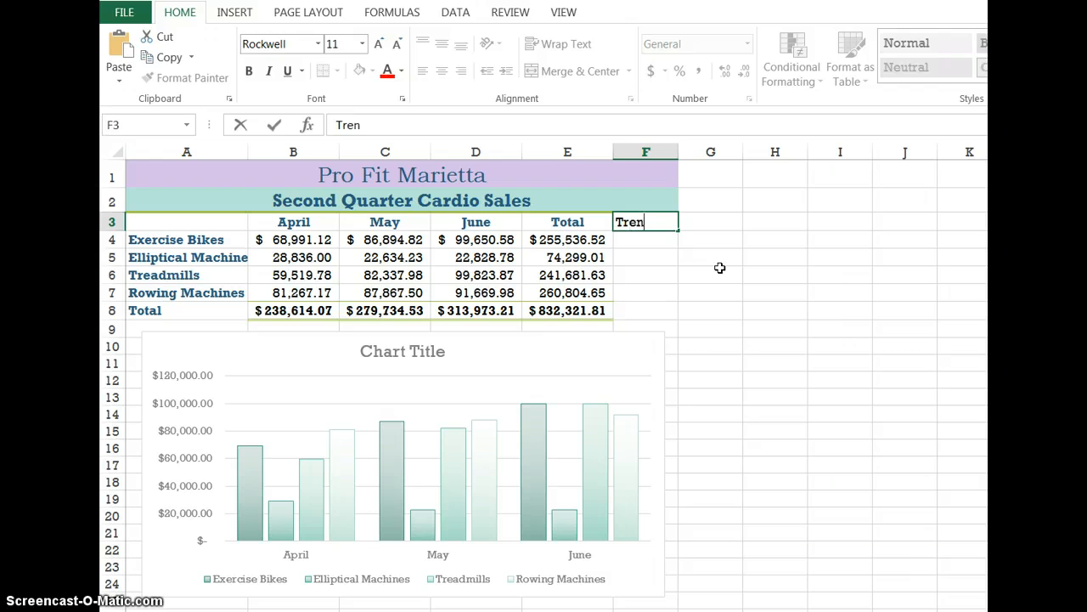
pyautogui.write('d')
pyautogui.press('Return')
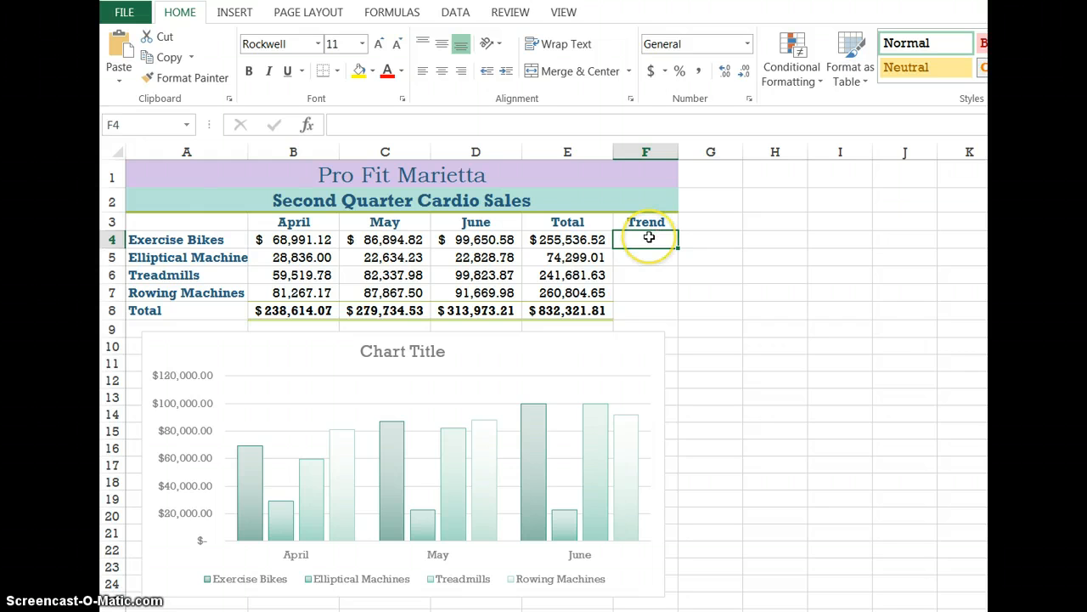
# Step: Insert line sparklines in F4:F7 using the monthly sales in B4:D7 as the data range
pyautogui.moveTo(648, 239); pyautogui.dragTo(651, 290)
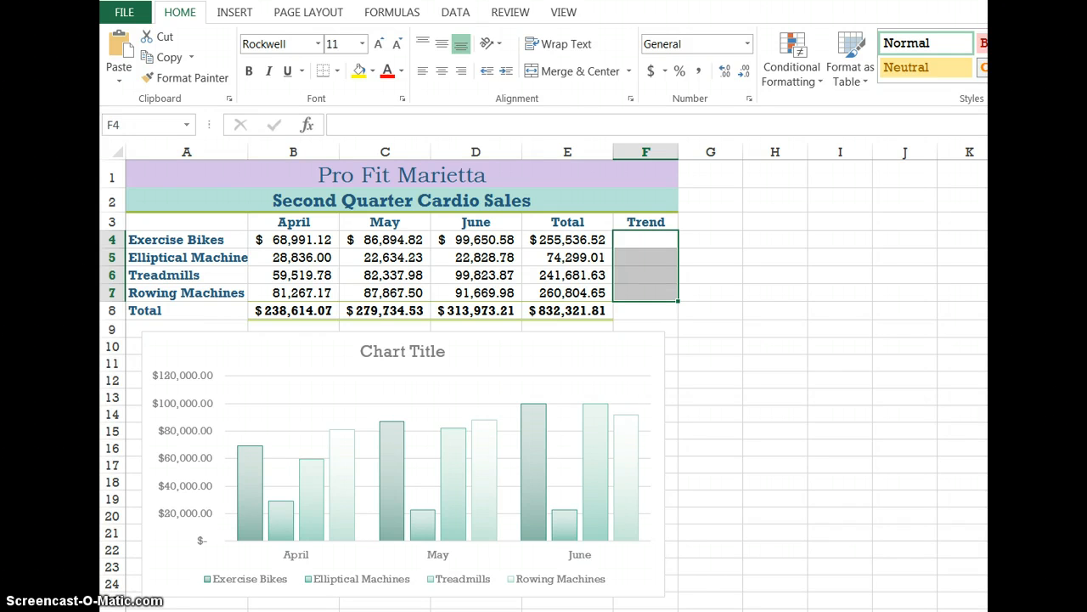
pyautogui.click(236, 13)
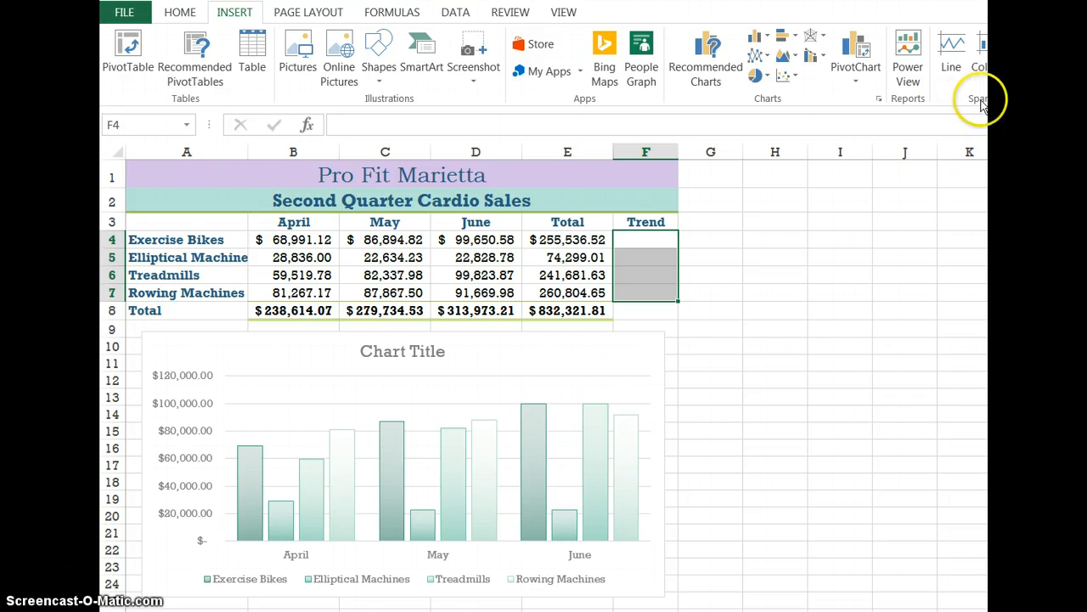
pyautogui.click(953, 58)
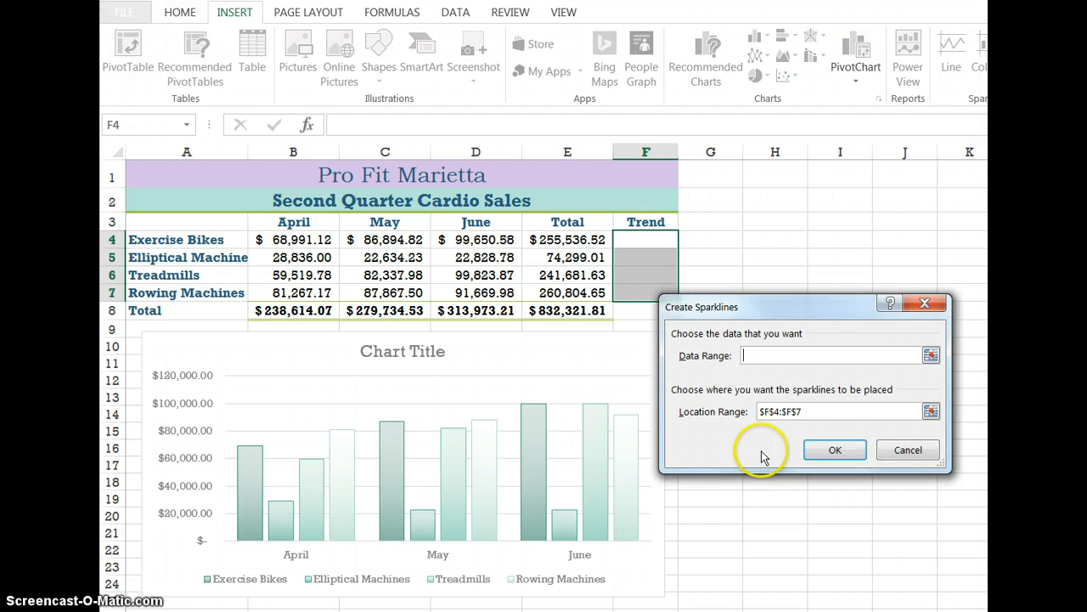
pyautogui.moveTo(791, 306); pyautogui.dragTo(822, 248)
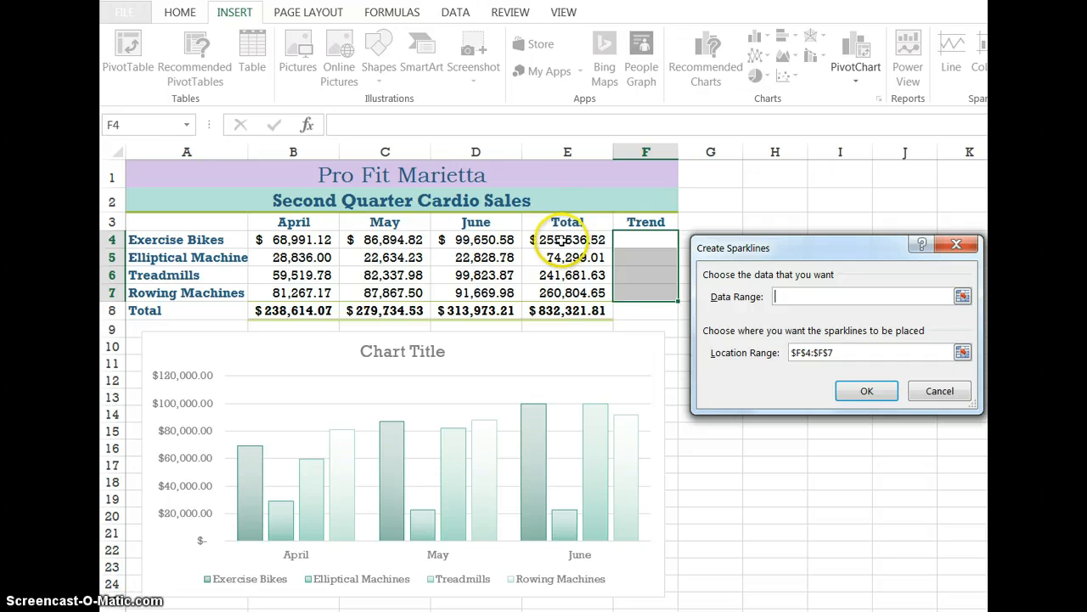
pyautogui.click(962, 296)
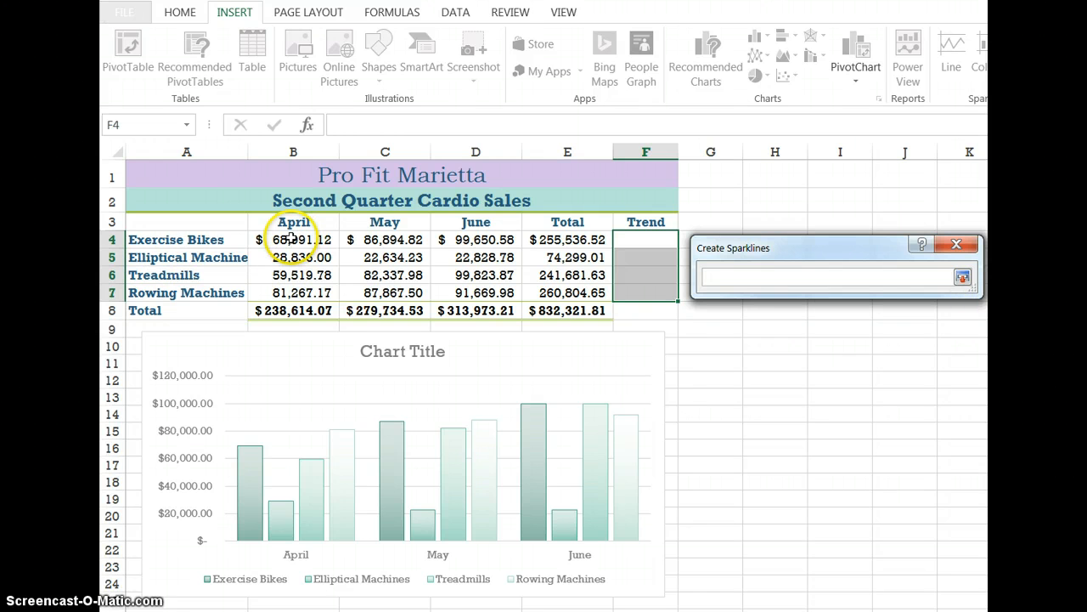
pyautogui.moveTo(327, 253); pyautogui.dragTo(461, 291)
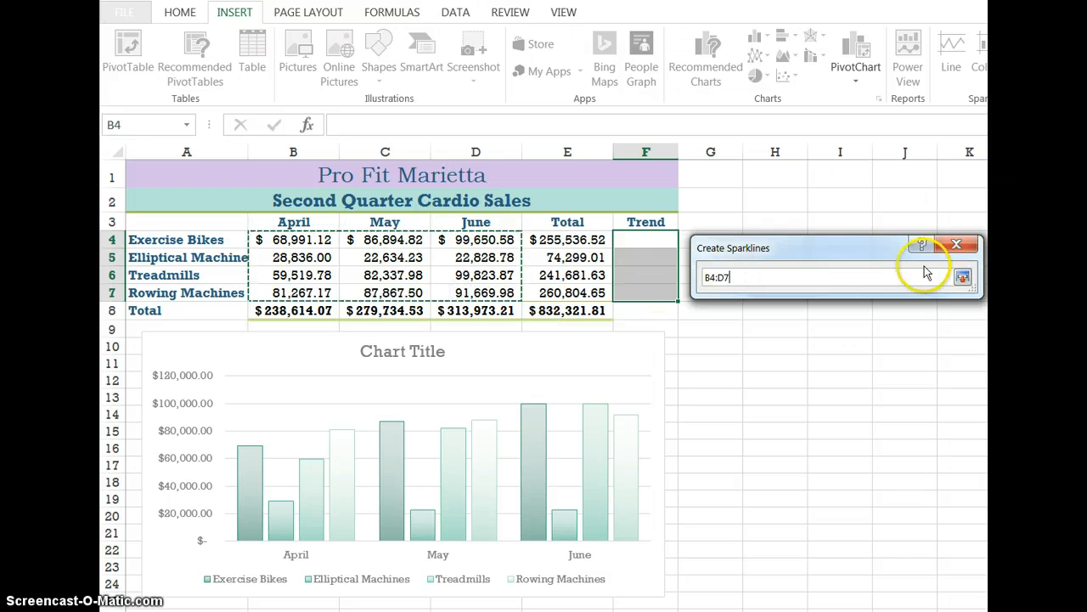
pyautogui.click(963, 278)
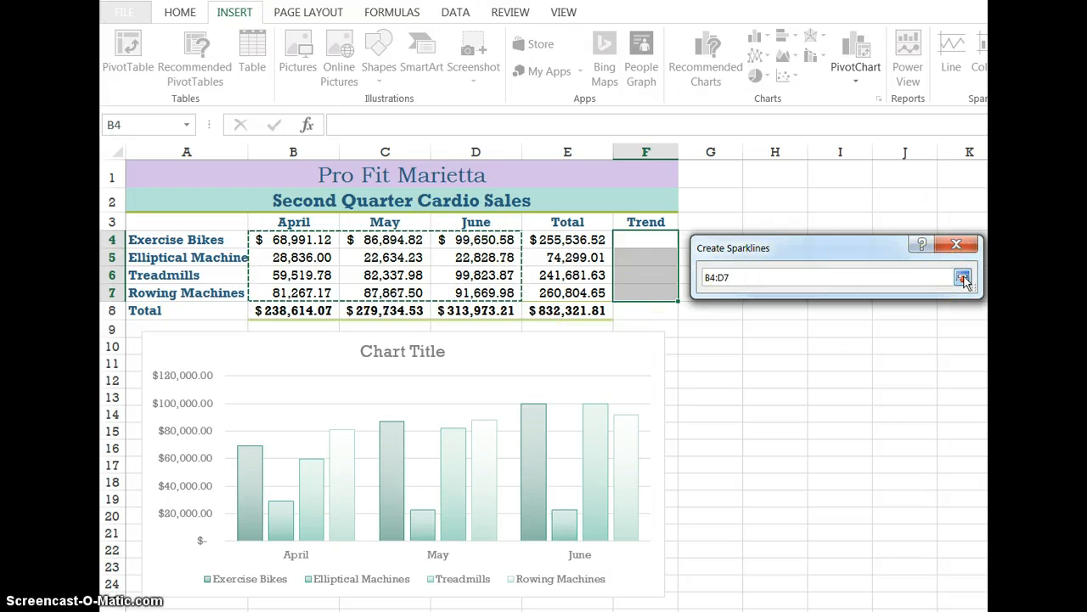
pyautogui.click(866, 393)
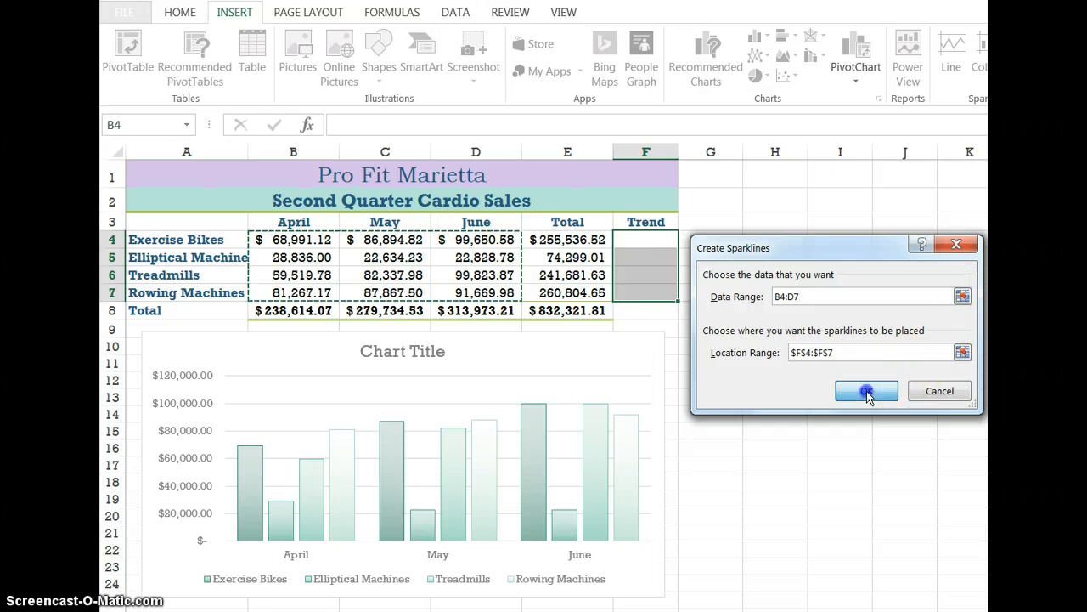
pyautogui.click(702, 254)
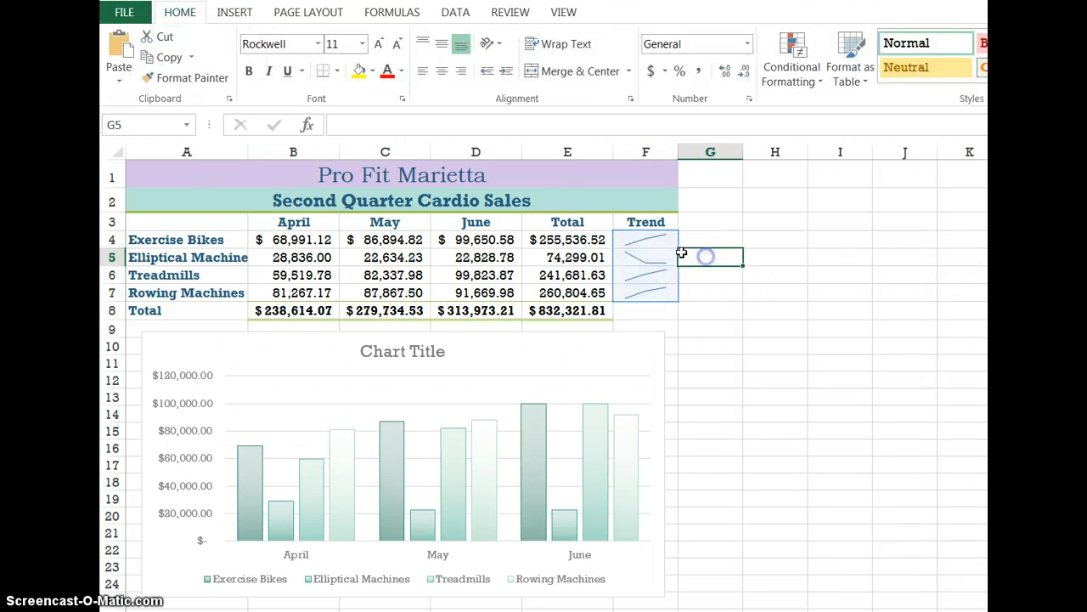
pyautogui.click(637, 266)
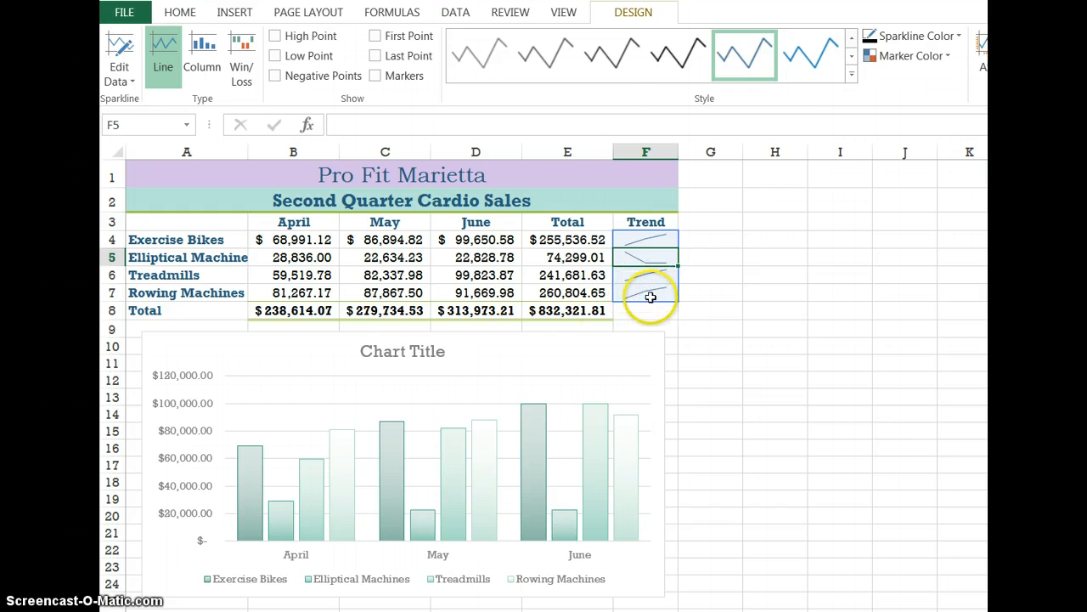
pyautogui.click(736, 277)
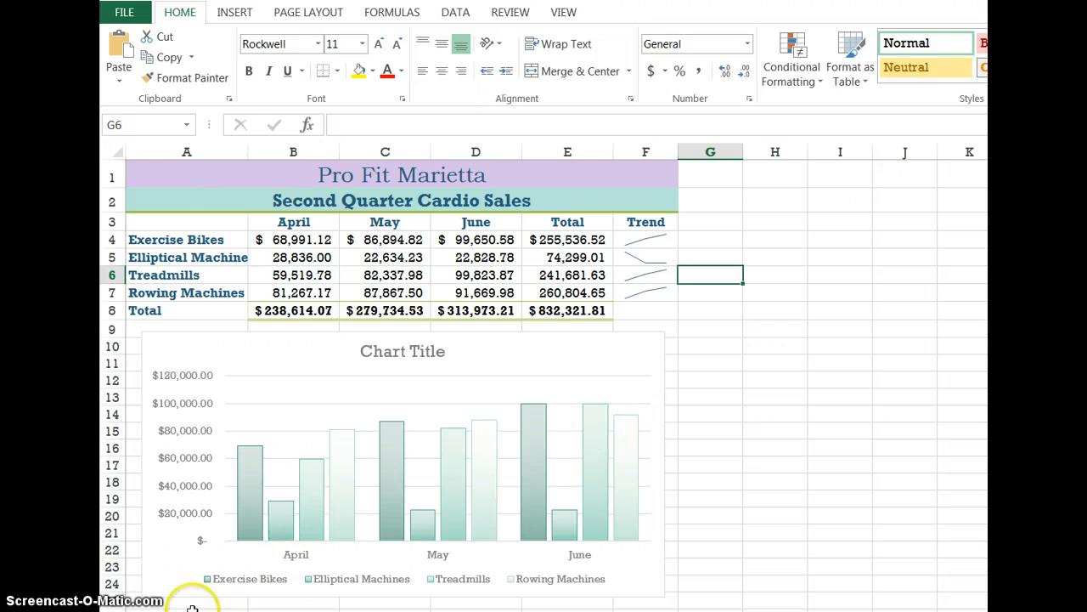
pyautogui.moveTo(637, 245); pyautogui.dragTo(638, 288)
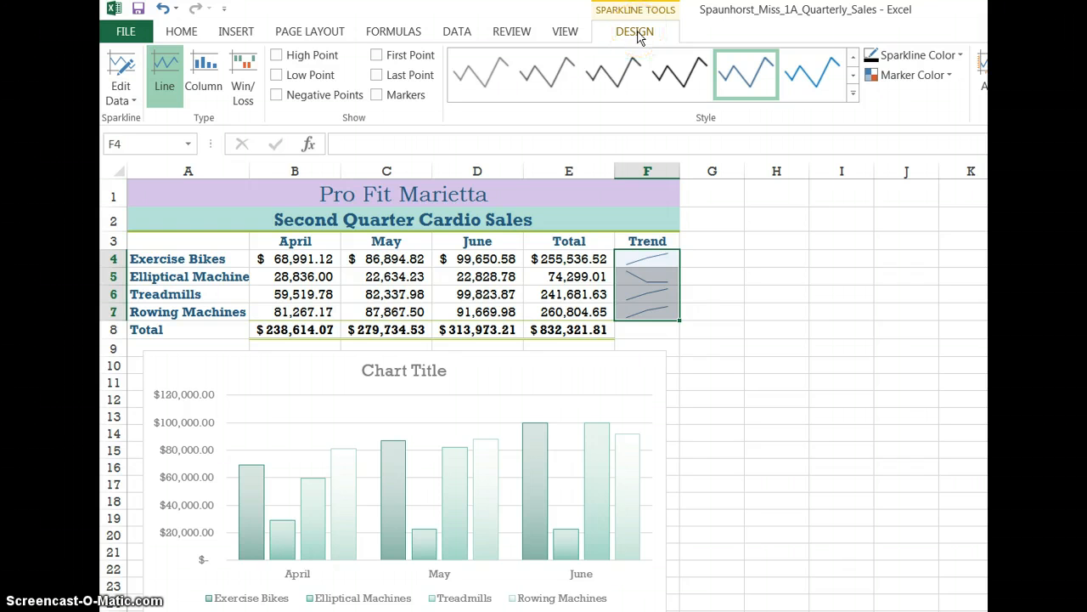
pyautogui.click(454, 278)
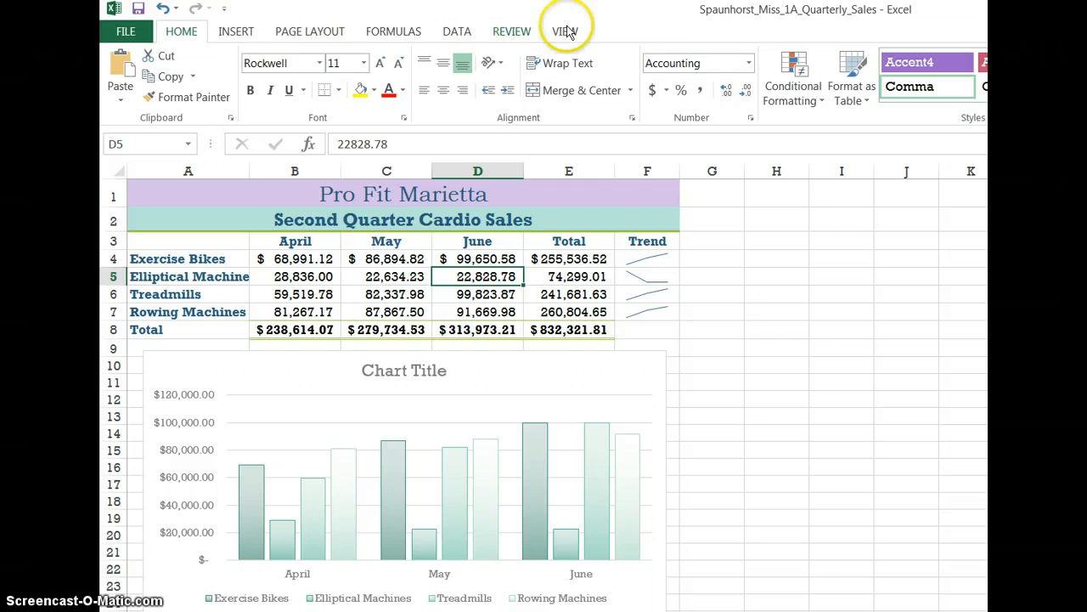
pyautogui.click(576, 382)
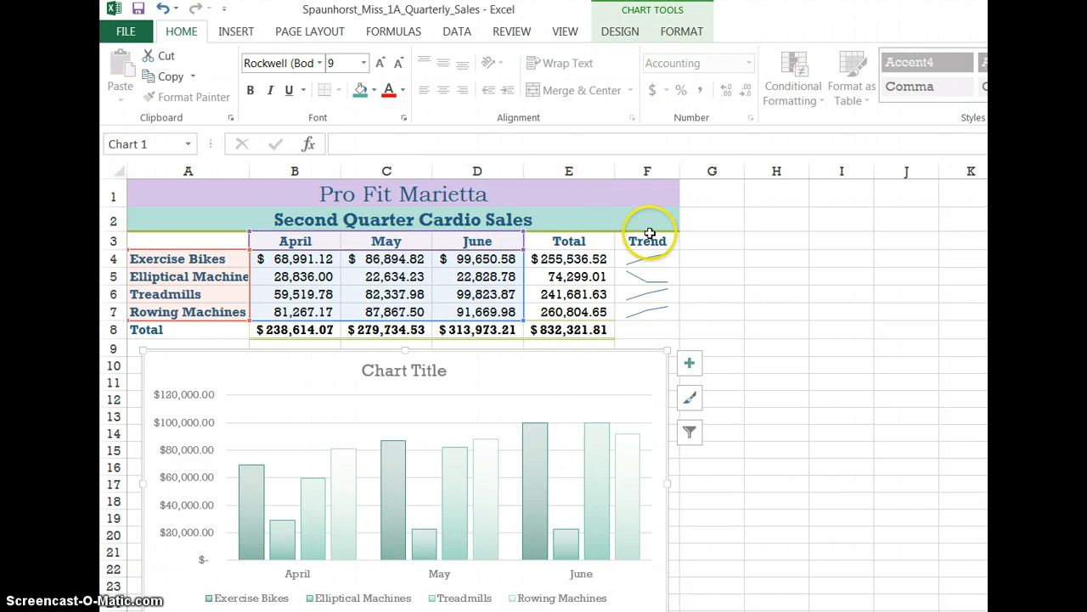
# Step: Apply the pale green sparkline style to the Trend sparklines in F4:F7 and show their markers
pyautogui.moveTo(646, 259); pyautogui.dragTo(669, 308)
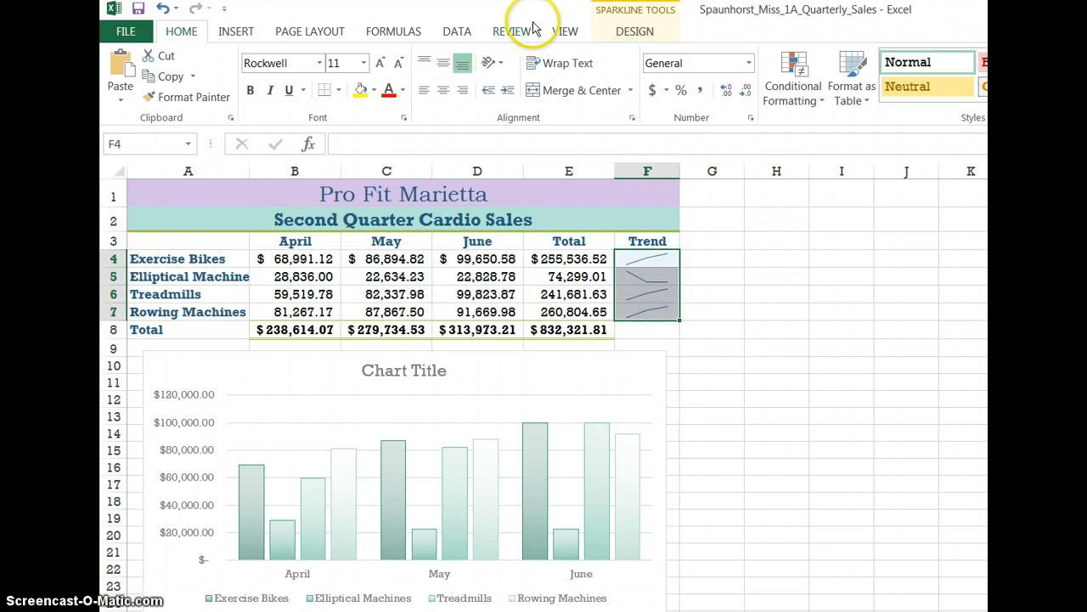
pyautogui.click(638, 32)
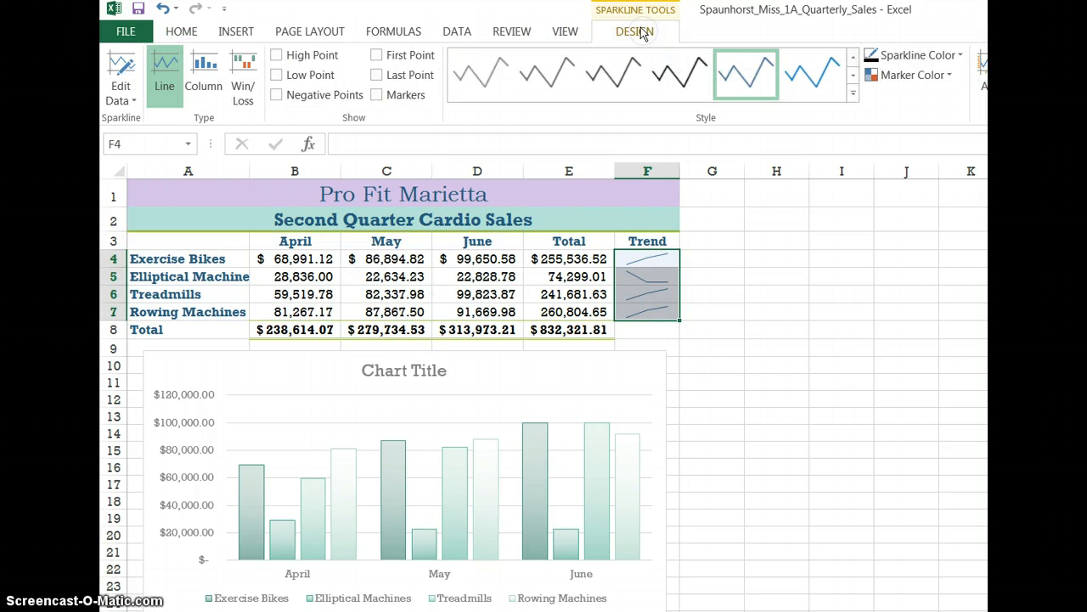
pyautogui.click(854, 95)
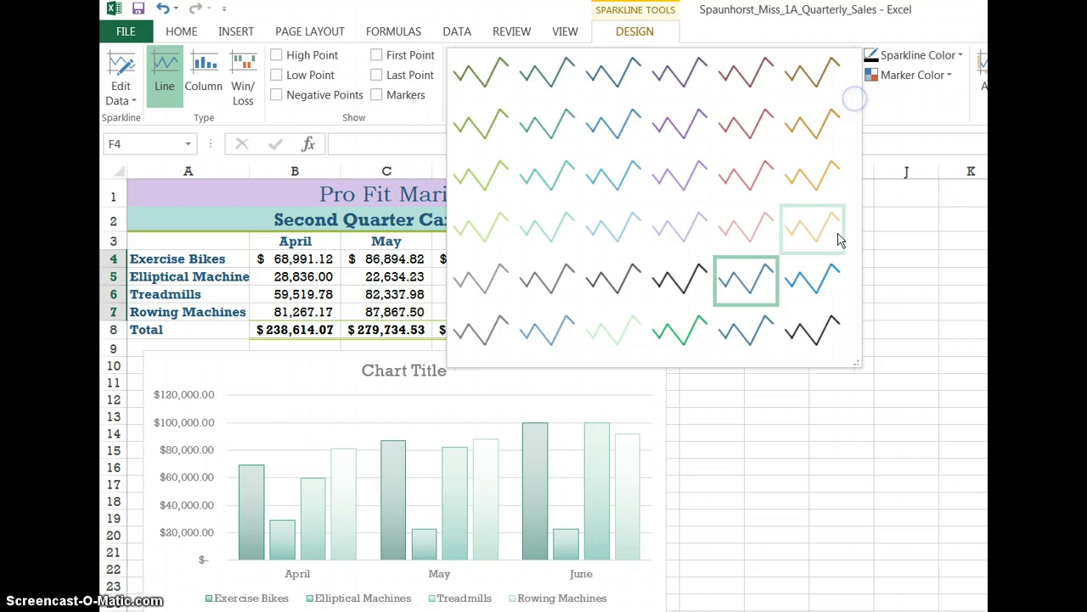
pyautogui.click(799, 310)
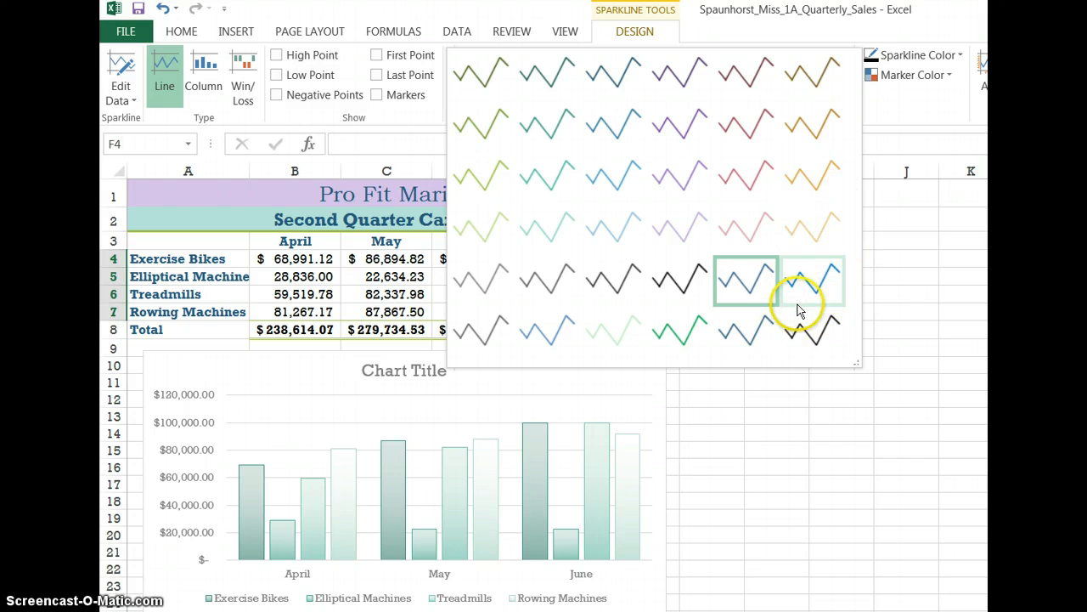
pyautogui.click(609, 331)
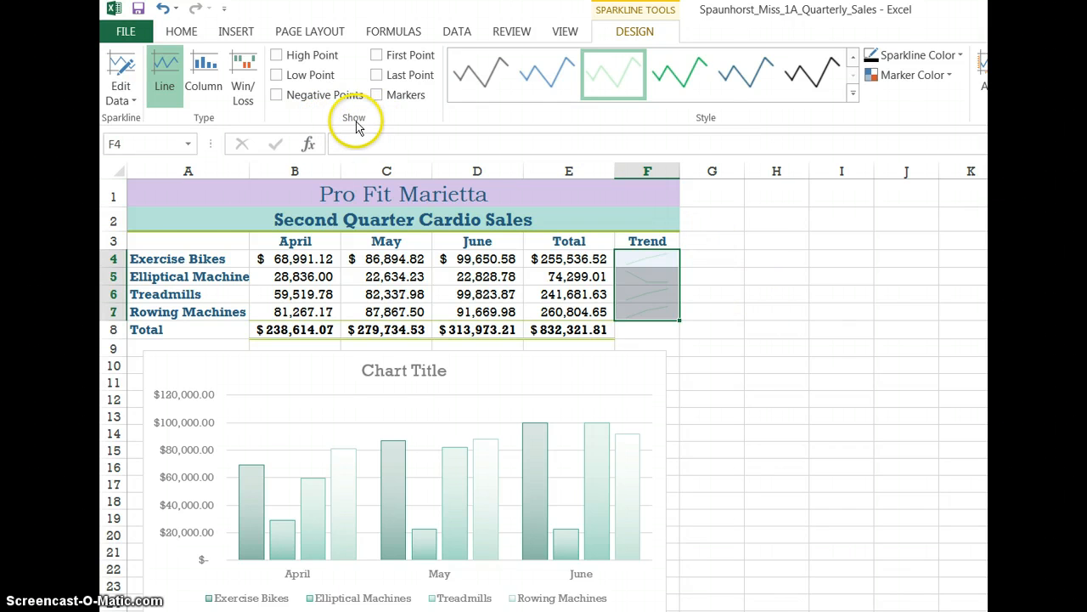
pyautogui.click(763, 317)
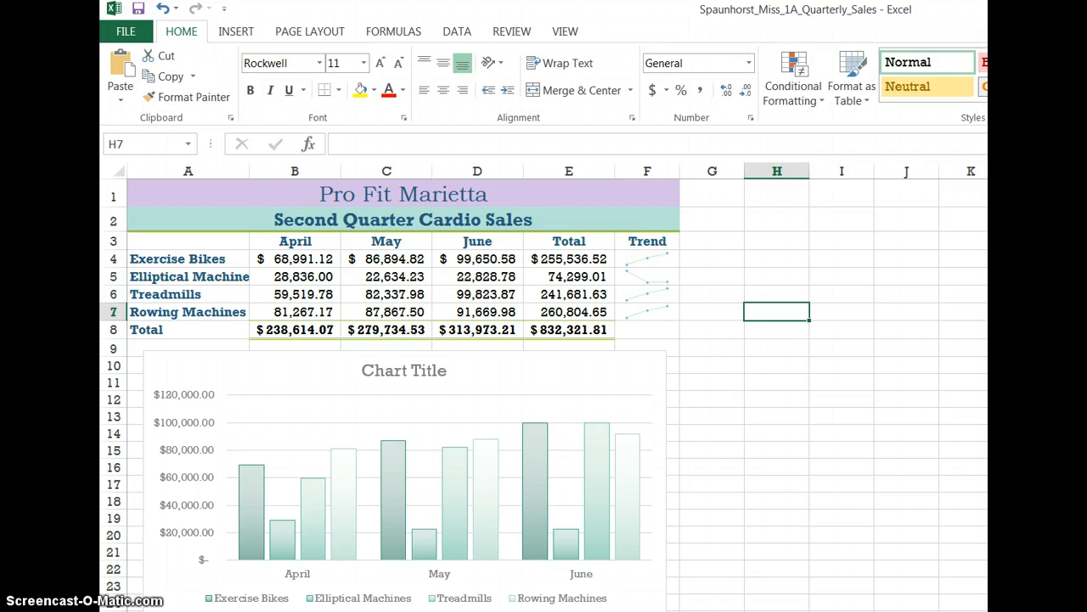
# Step: Preview how the active sheet prints, then return to the worksheet
pyautogui.click(128, 32)
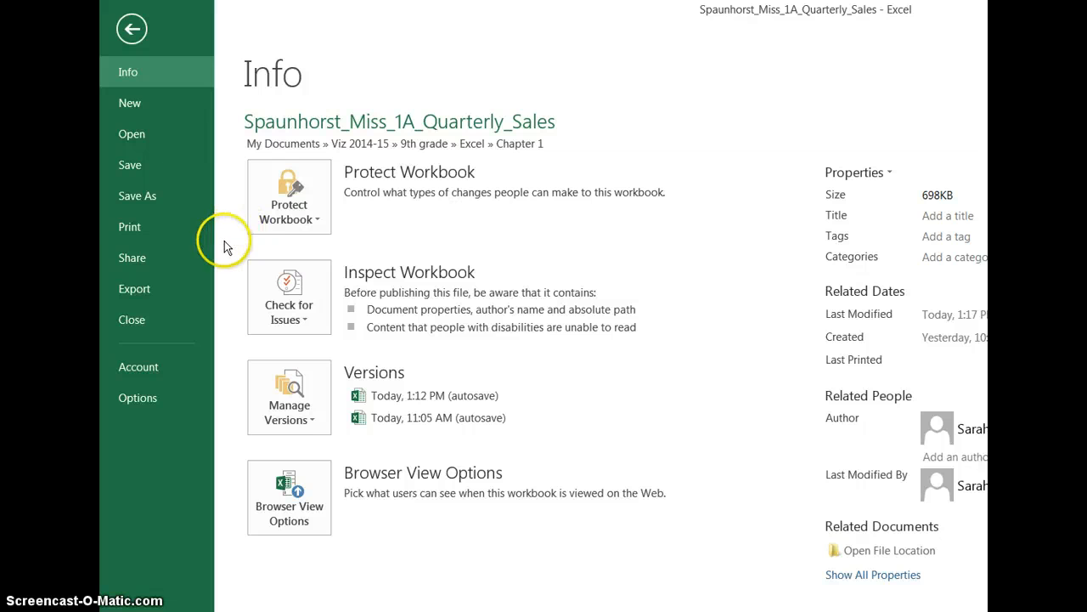
pyautogui.click(178, 228)
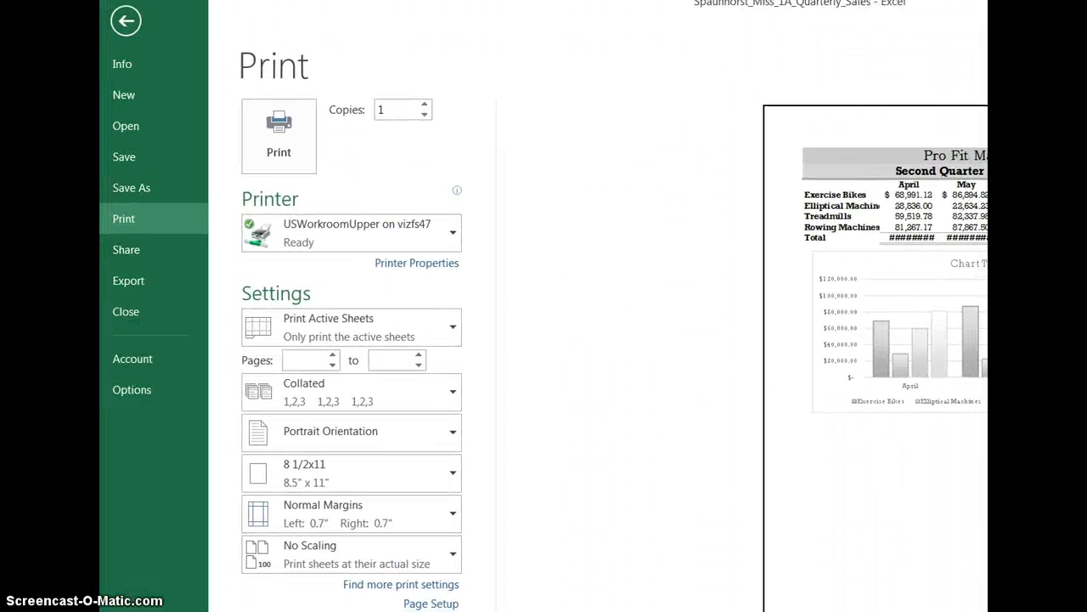
pyautogui.click(126, 20)
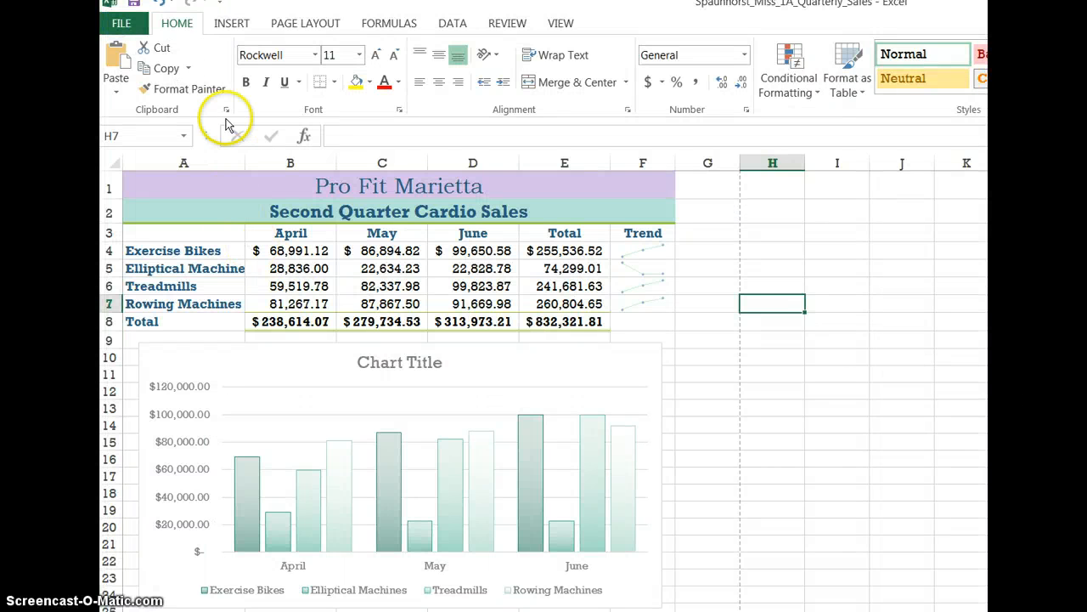
# Step: Set the page setup to center the worksheet horizontally on the page
pyautogui.click(312, 22)
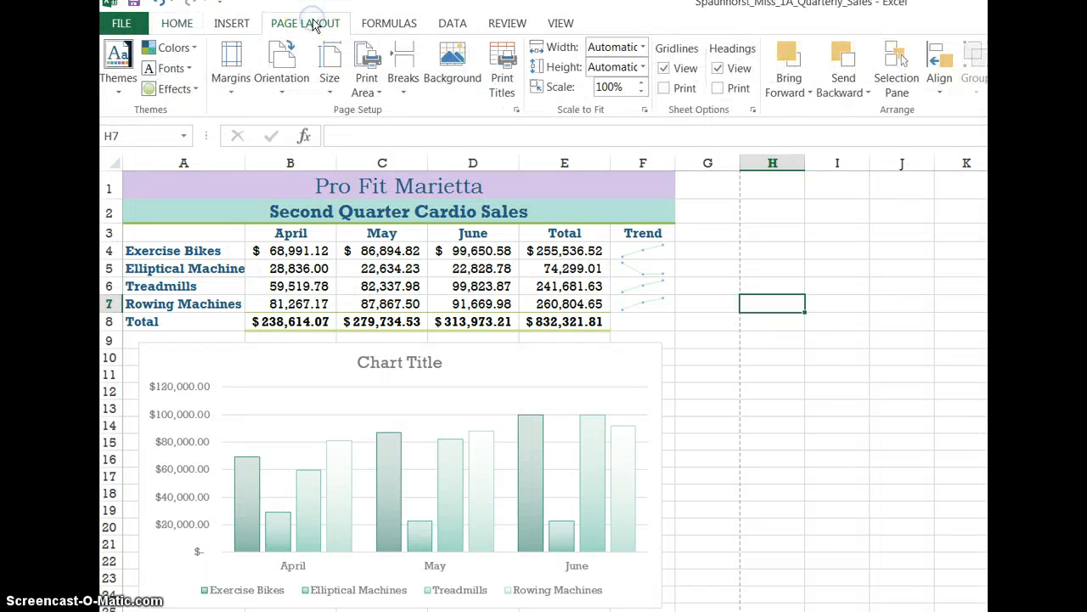
pyautogui.click(234, 93)
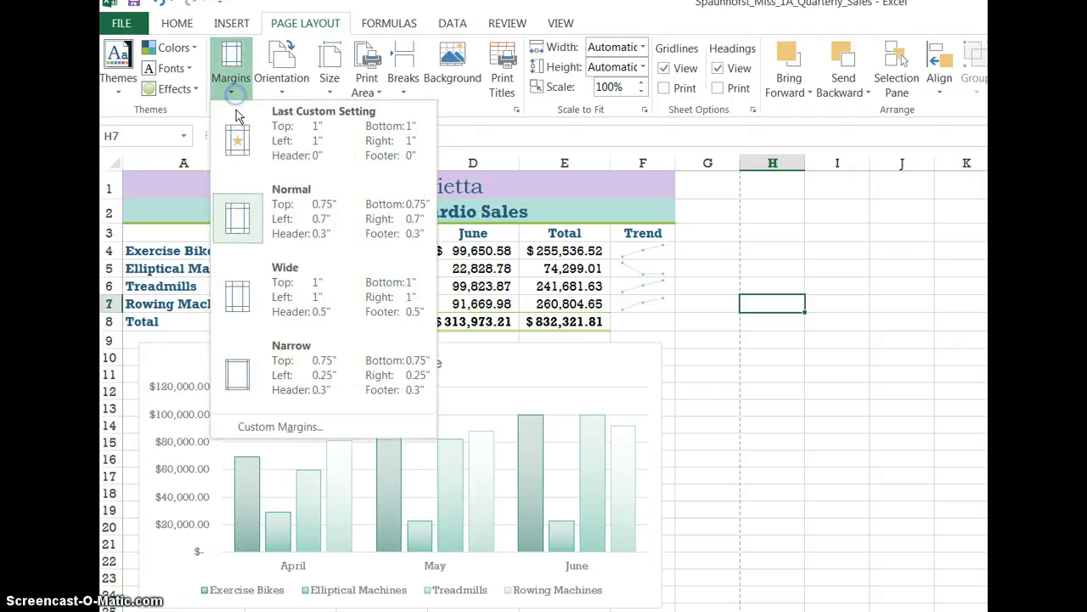
pyautogui.click(301, 427)
pyautogui.moveTo(737, 86); pyautogui.dragTo(436, 85)
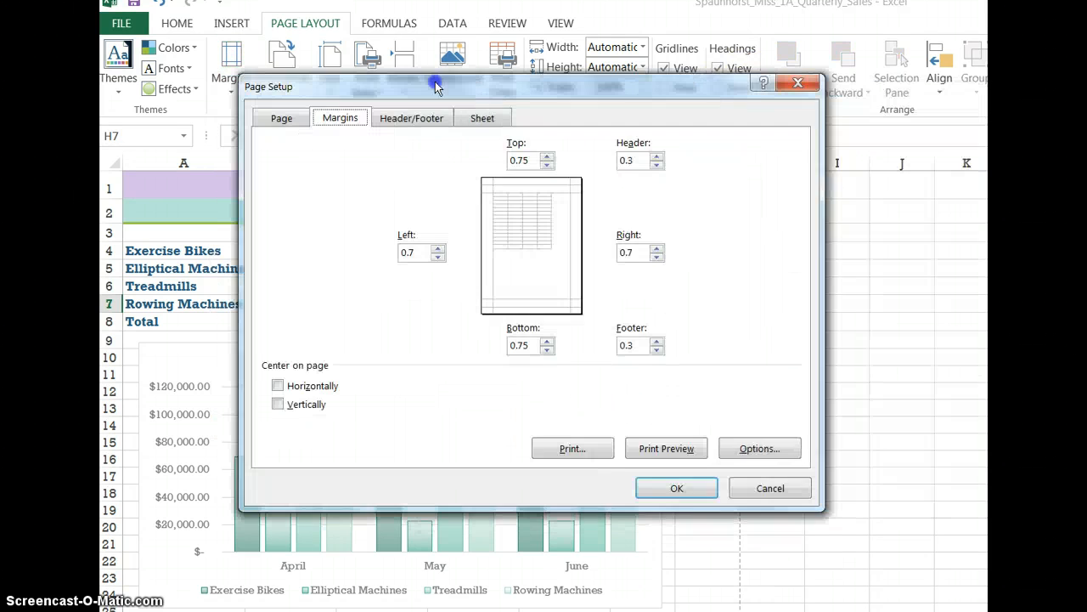
pyautogui.click(264, 387)
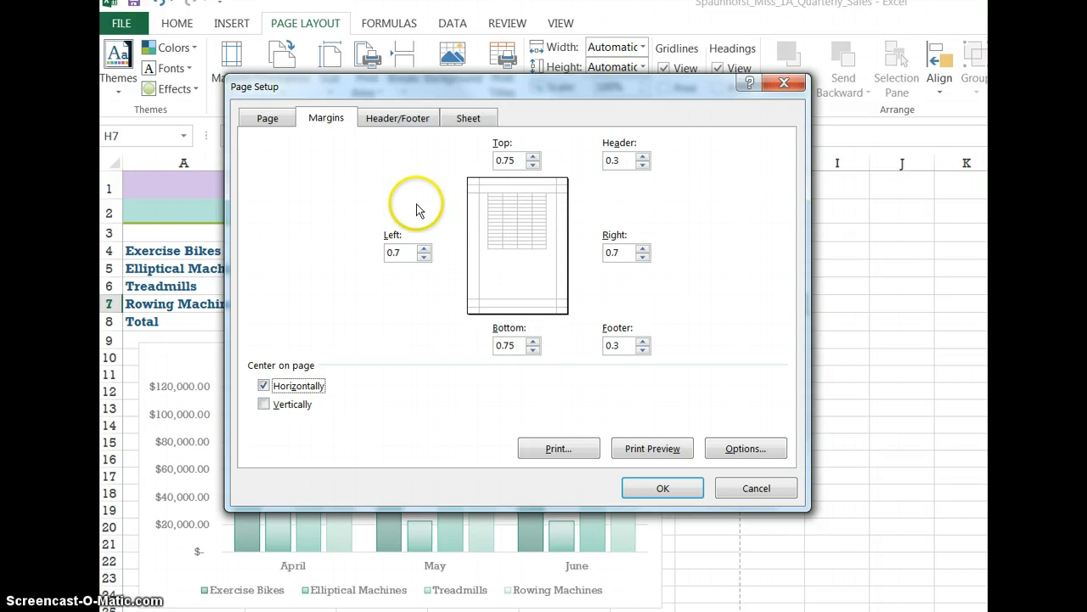
# Step: Add a custom footer with the file name in its left section and apply the page setup
pyautogui.click(397, 126)
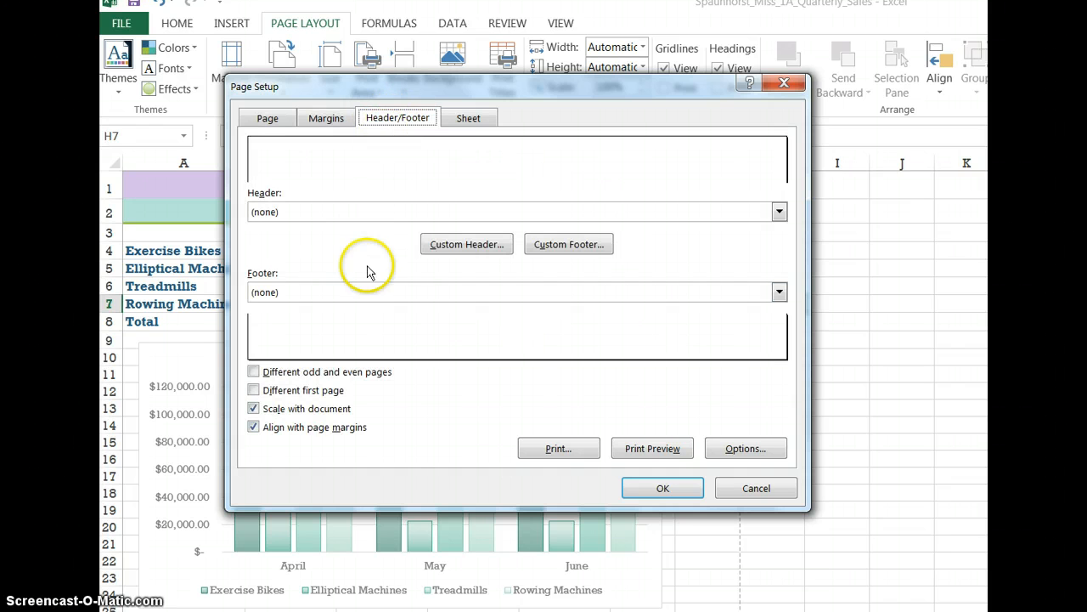
pyautogui.click(581, 246)
pyautogui.click(610, 376)
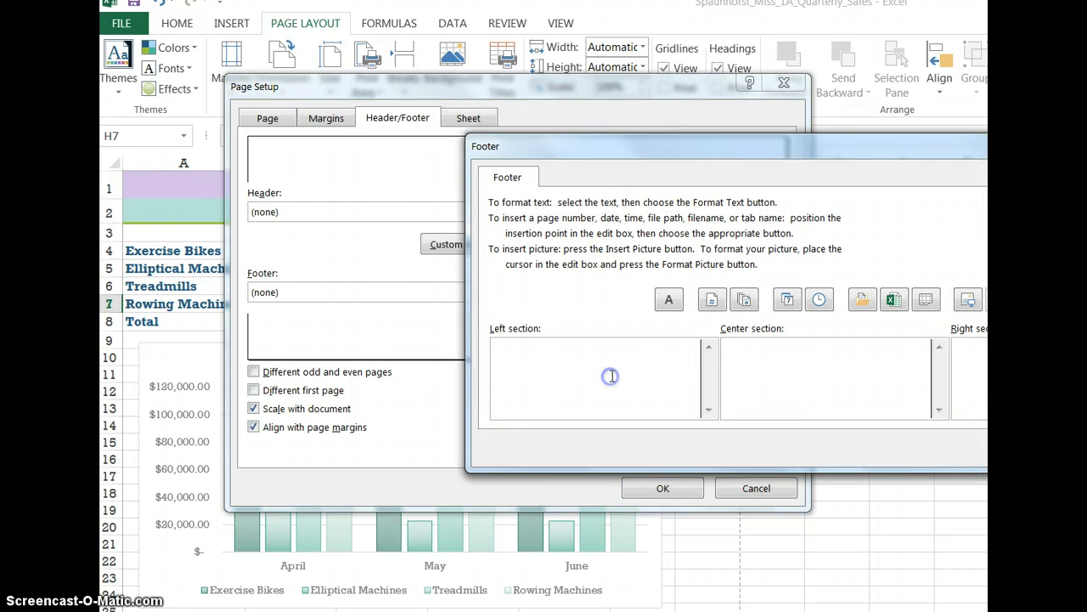
pyautogui.moveTo(801, 148); pyautogui.dragTo(516, 159)
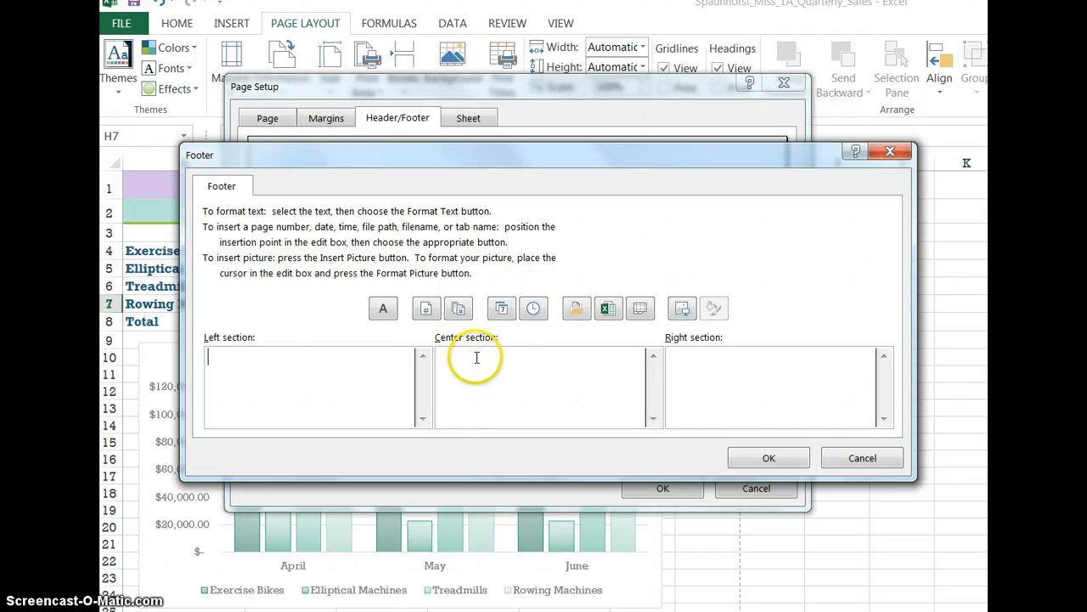
pyautogui.click(609, 309)
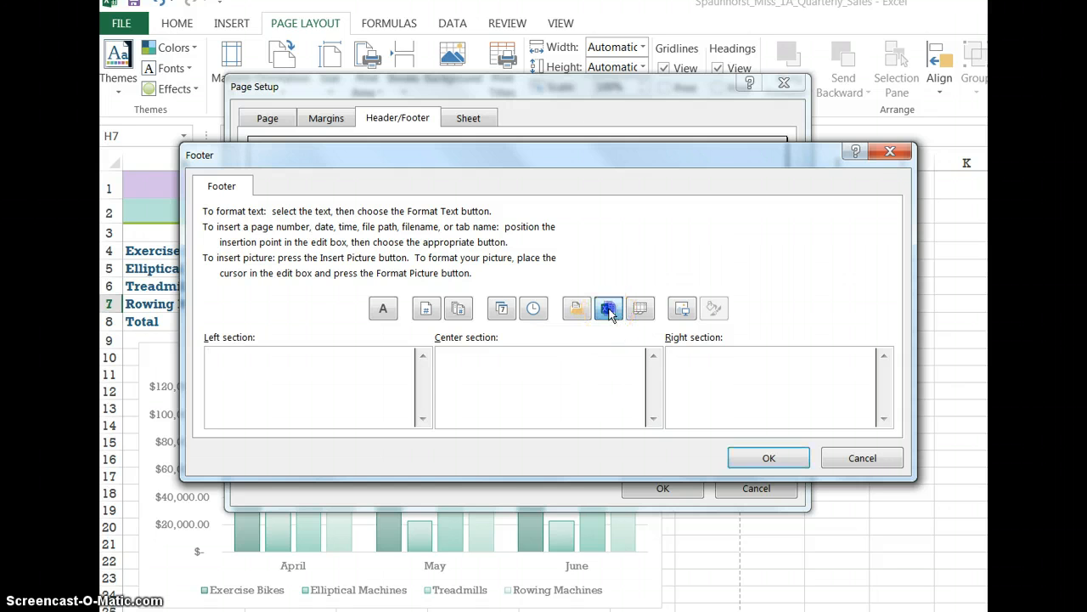
pyautogui.click(294, 369)
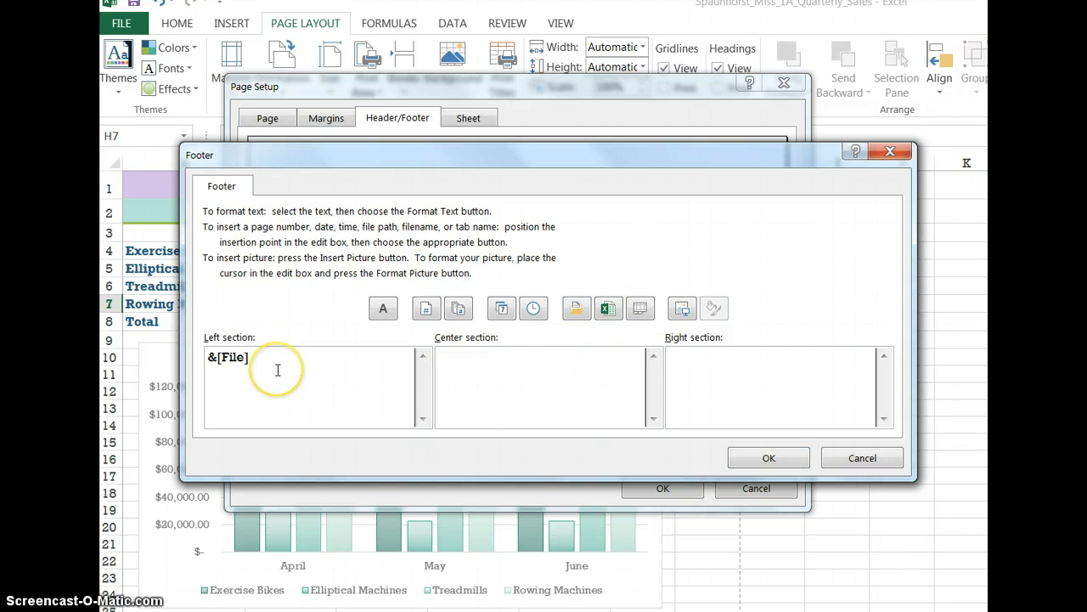
pyautogui.click(749, 463)
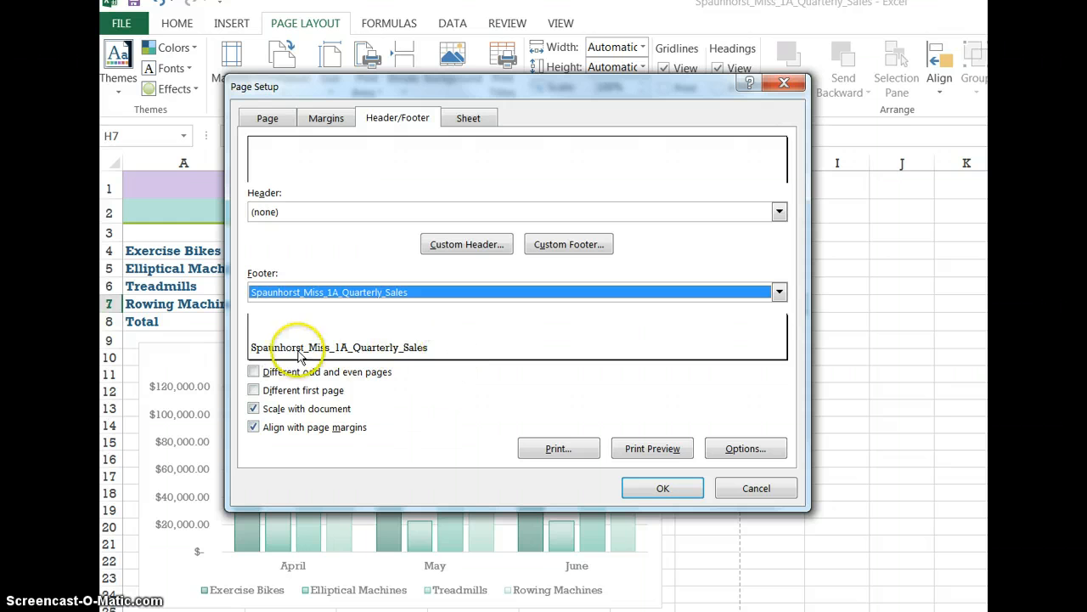
pyautogui.click(664, 487)
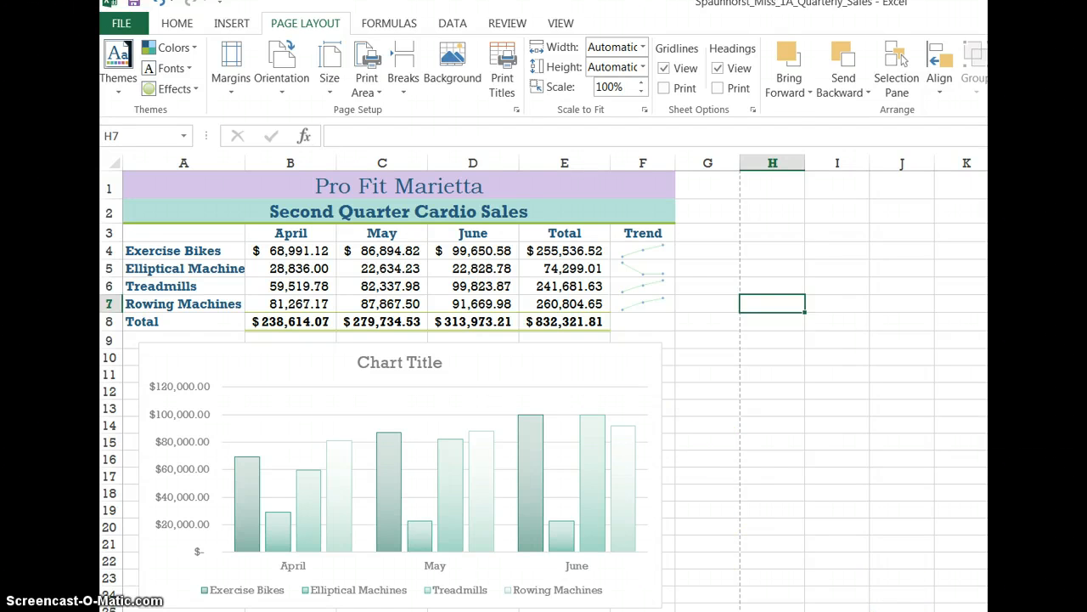
# Step: Preview the printout with only the chart selected, return to the worksheet and deselect the chart
pyautogui.click(605, 362)
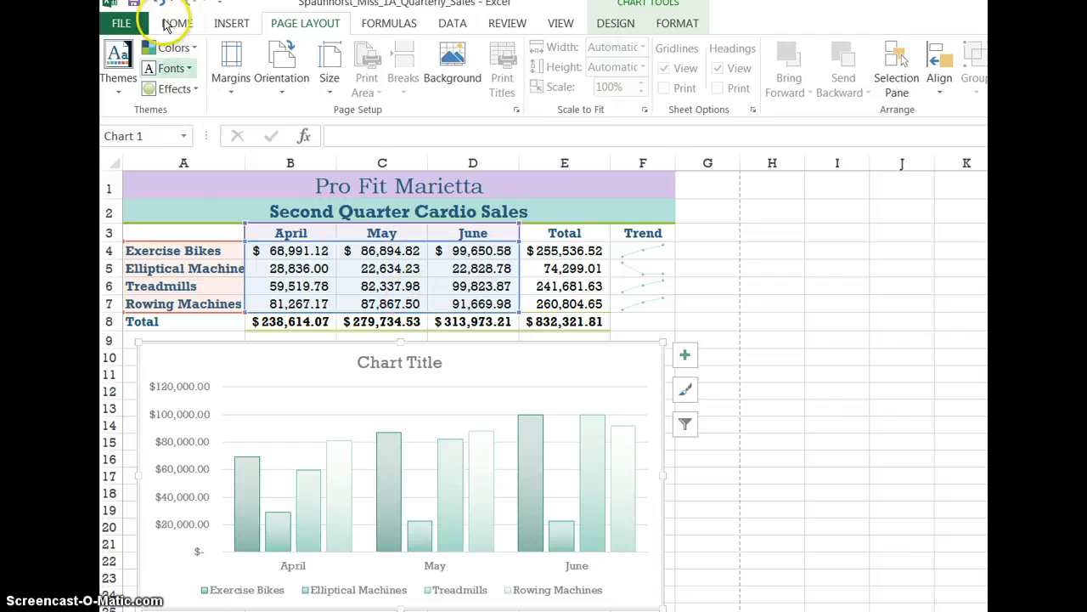
pyautogui.click(126, 22)
pyautogui.click(142, 217)
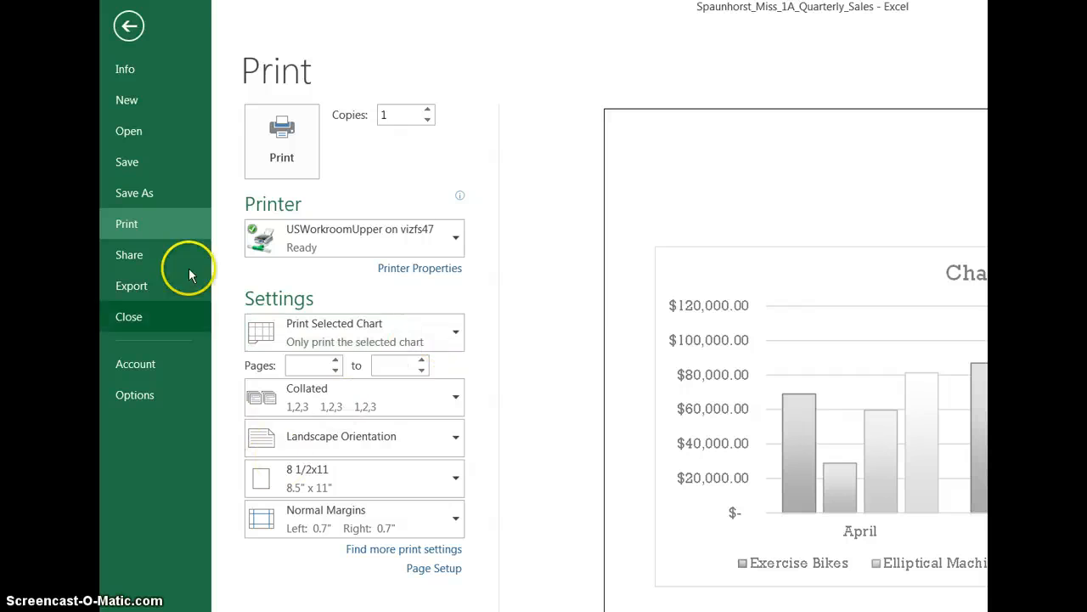
pyautogui.click(132, 26)
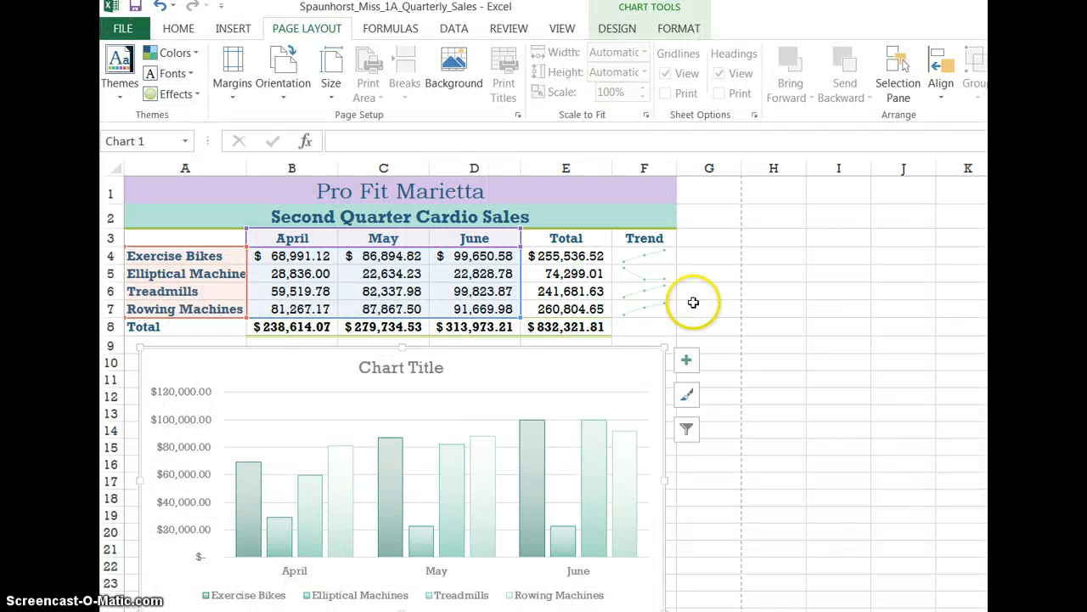
pyautogui.press('Escape')
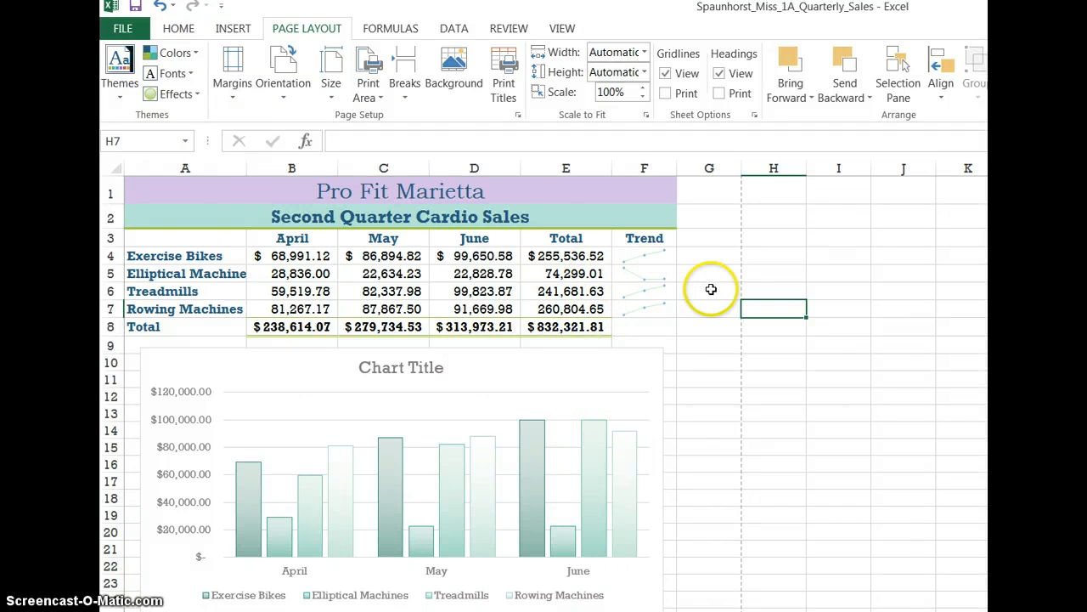
# Step: Show the formulas in the worksheet and AutoFit the widths of all columns
pyautogui.click(392, 32)
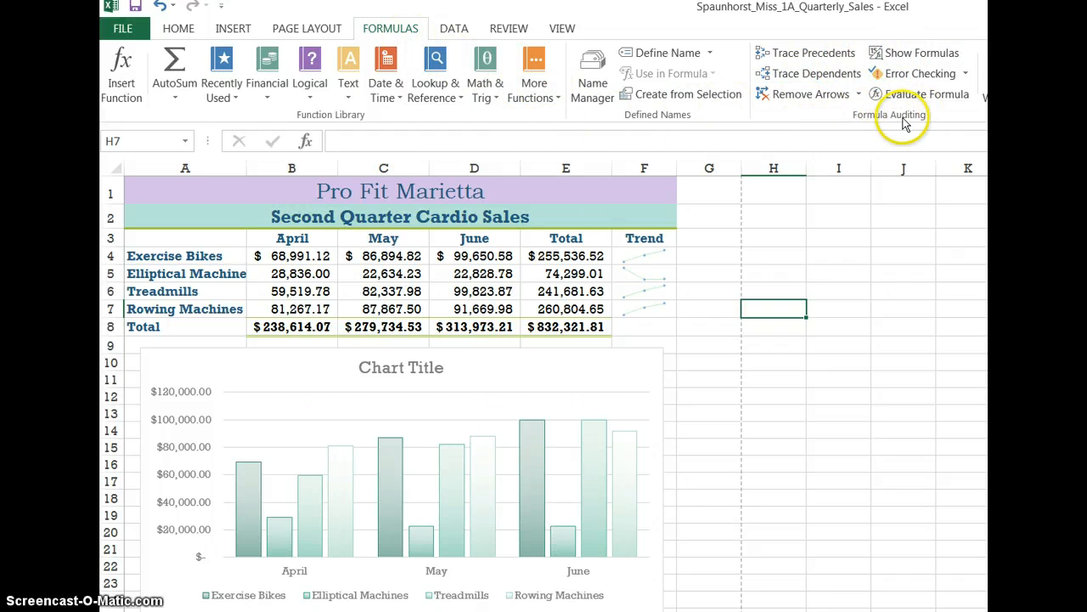
pyautogui.click(924, 54)
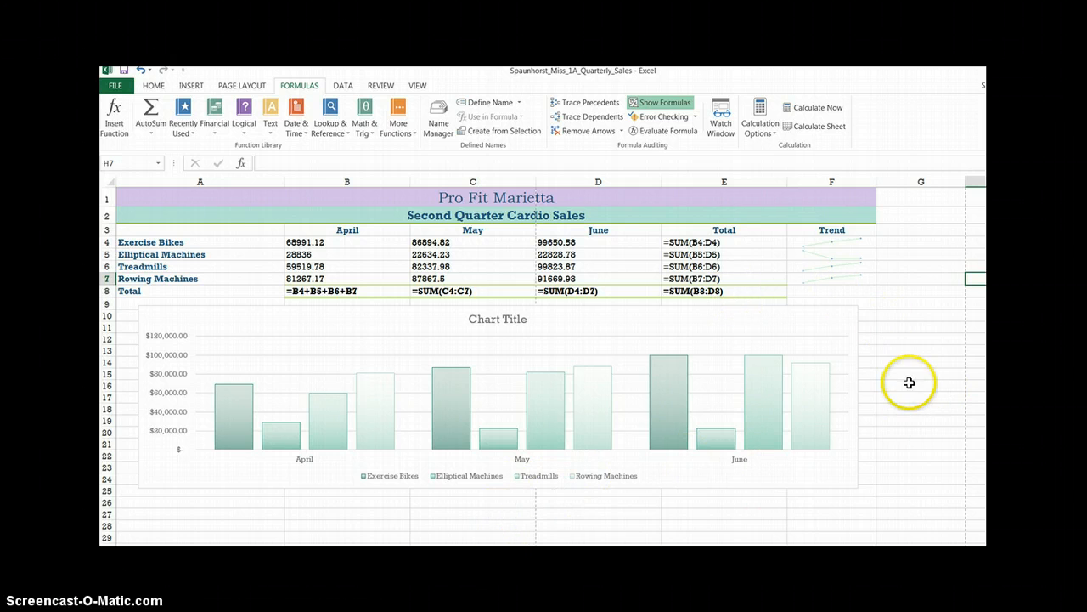
pyautogui.click(107, 179)
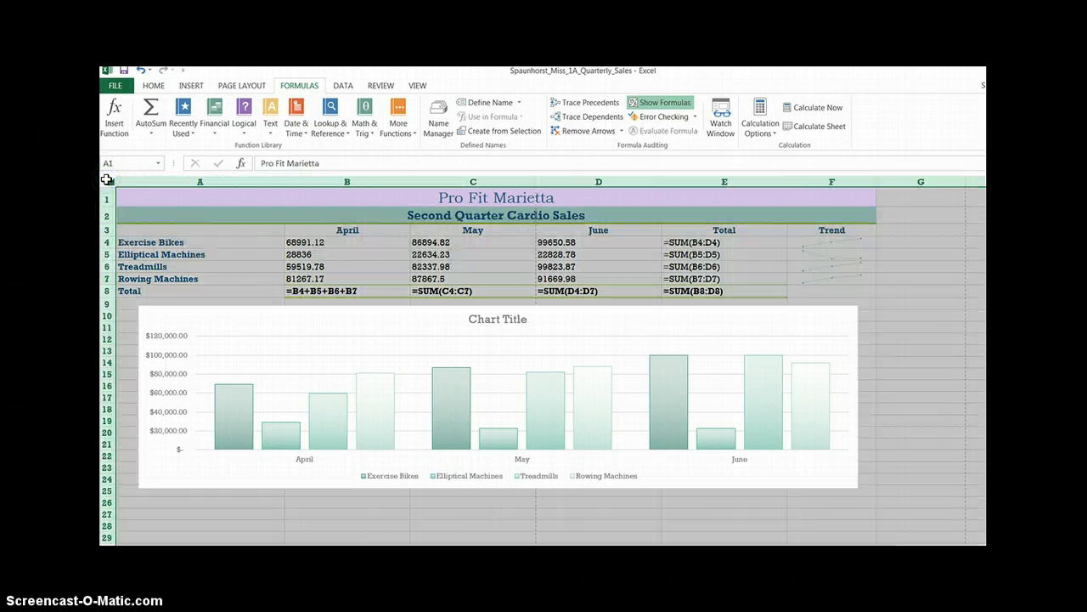
pyautogui.doubleClick(285, 180)
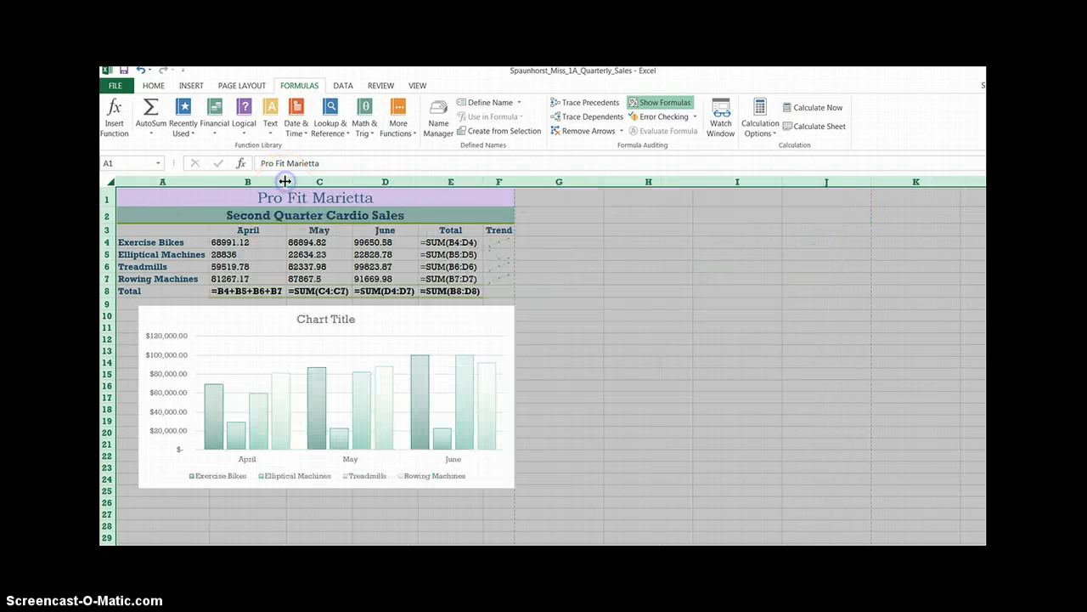
# Step: Move the chart slightly left so it sits within columns A to F below the table, and deselect it
pyautogui.click(489, 316)
pyautogui.moveTo(488, 315); pyautogui.dragTo(474, 316)
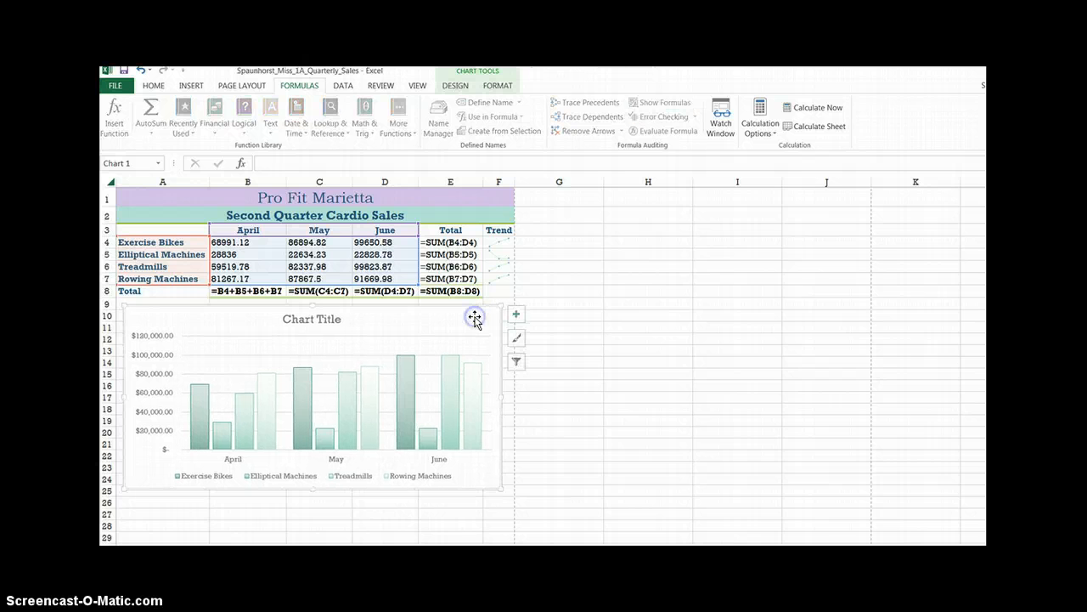
pyautogui.click(629, 290)
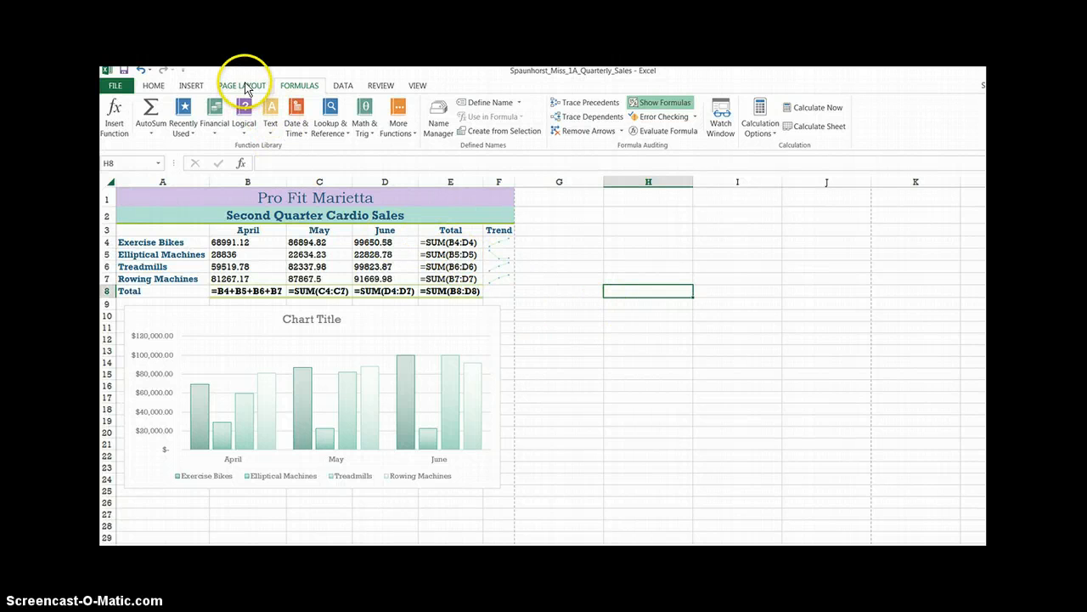
# Step: Check the print preview of the worksheet with its formulas shown and return to the sheet
pyautogui.click(114, 85)
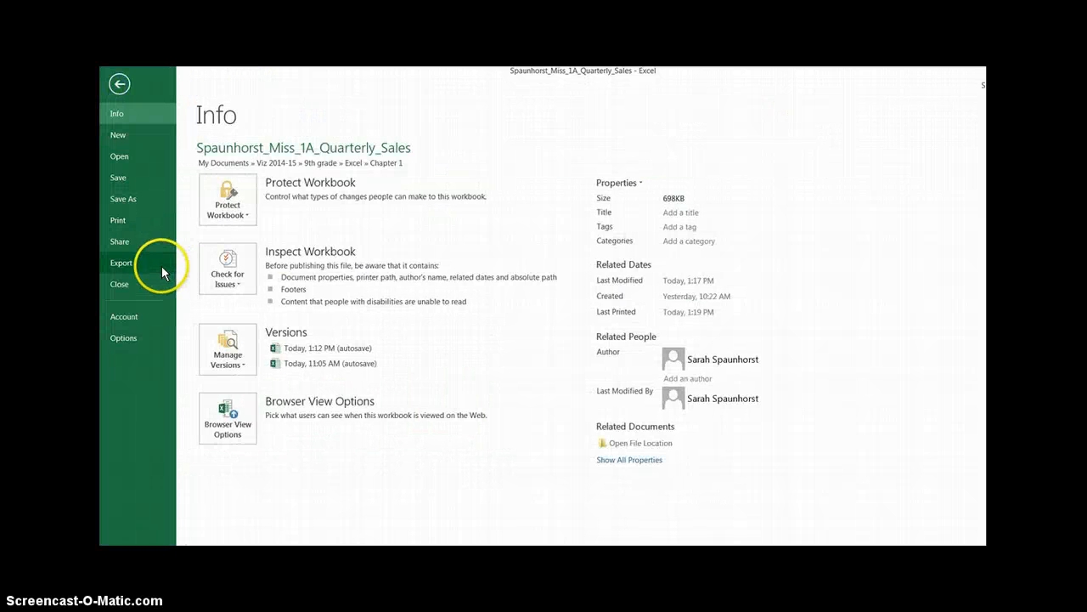
pyautogui.click(158, 225)
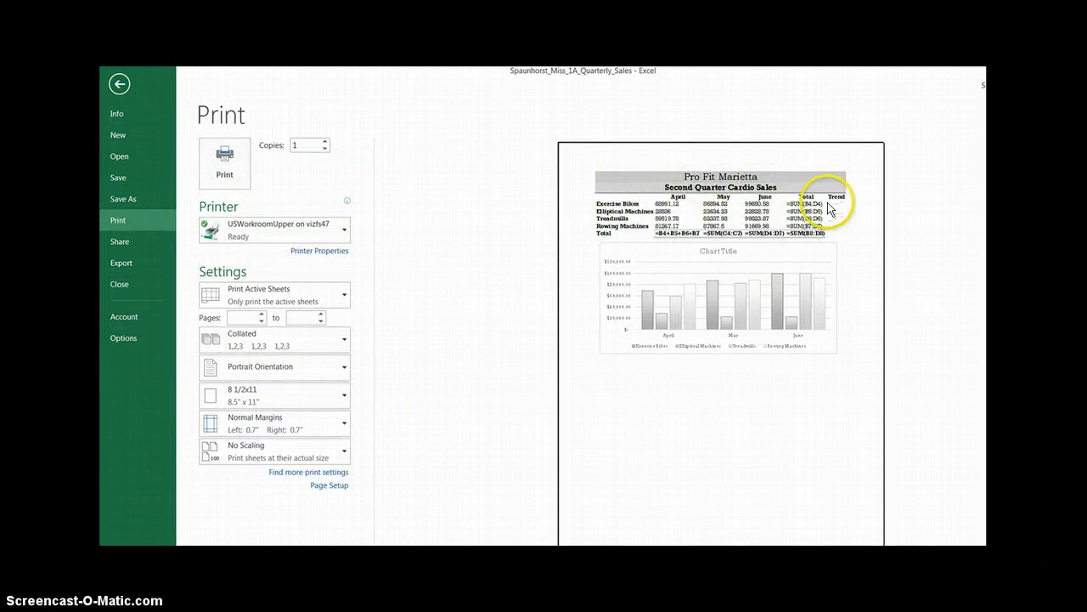
pyautogui.click(122, 86)
# Step: Set the worksheet's page orientation to Landscape
pyautogui.click(248, 87)
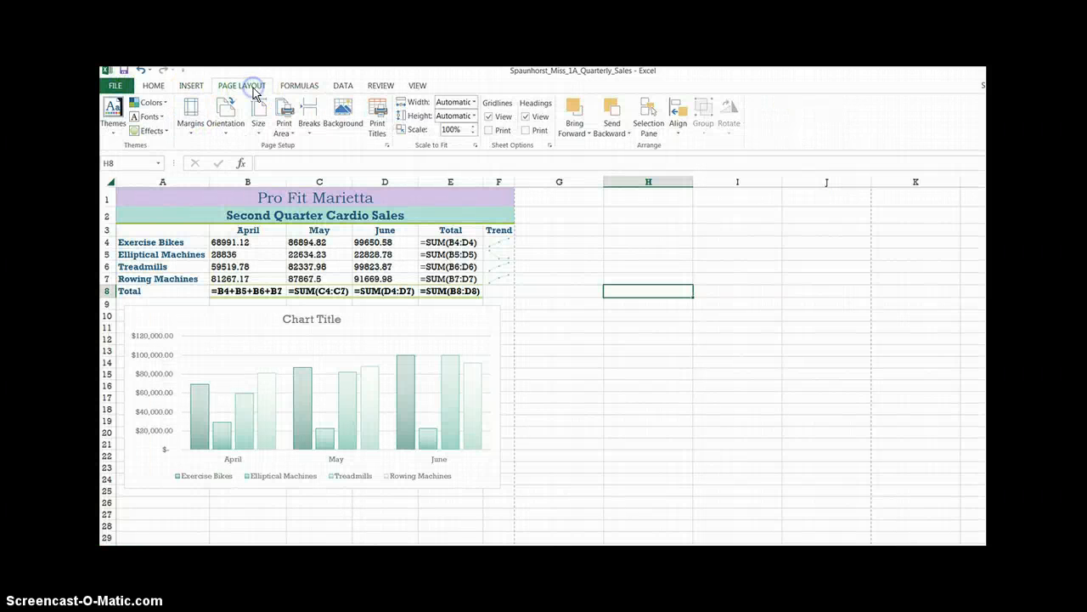
pyautogui.click(224, 115)
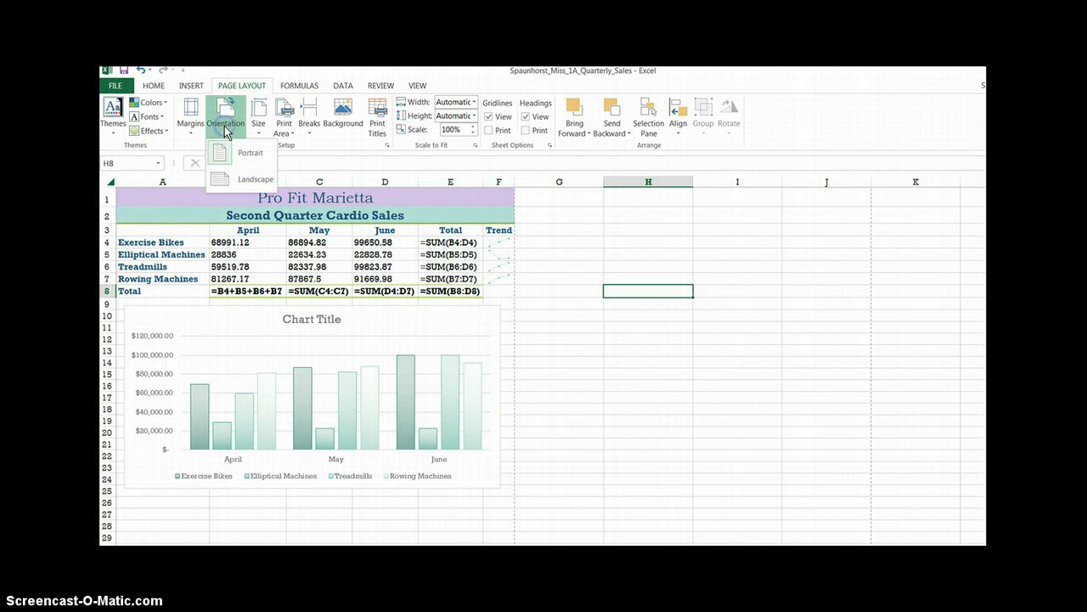
pyautogui.click(252, 181)
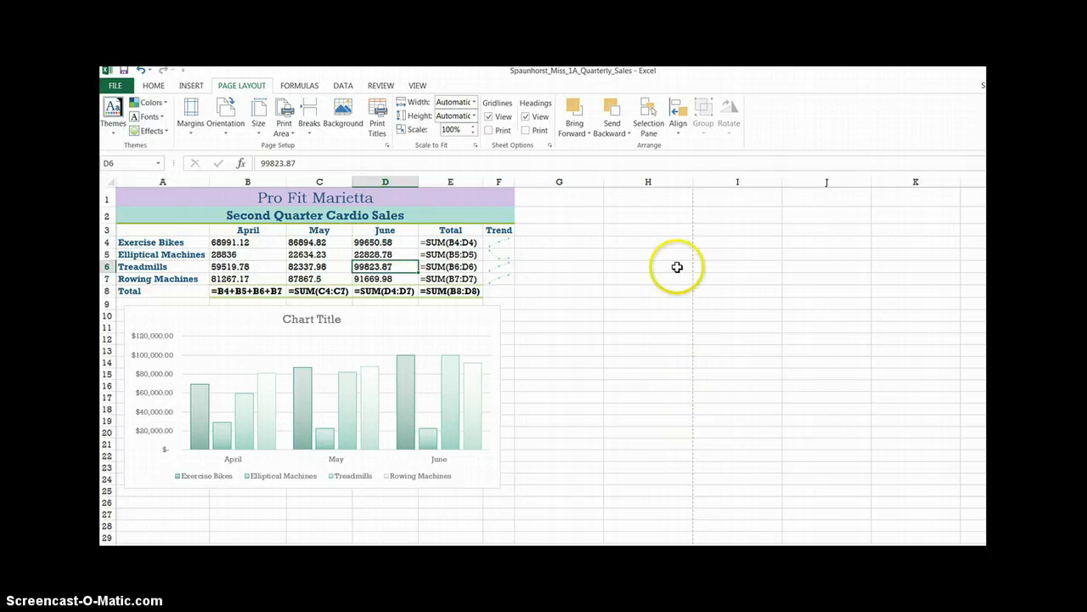
# Step: Check the landscape print preview of the formula worksheet, and save the workbook under its existing name
pyautogui.click(118, 86)
pyautogui.click(124, 219)
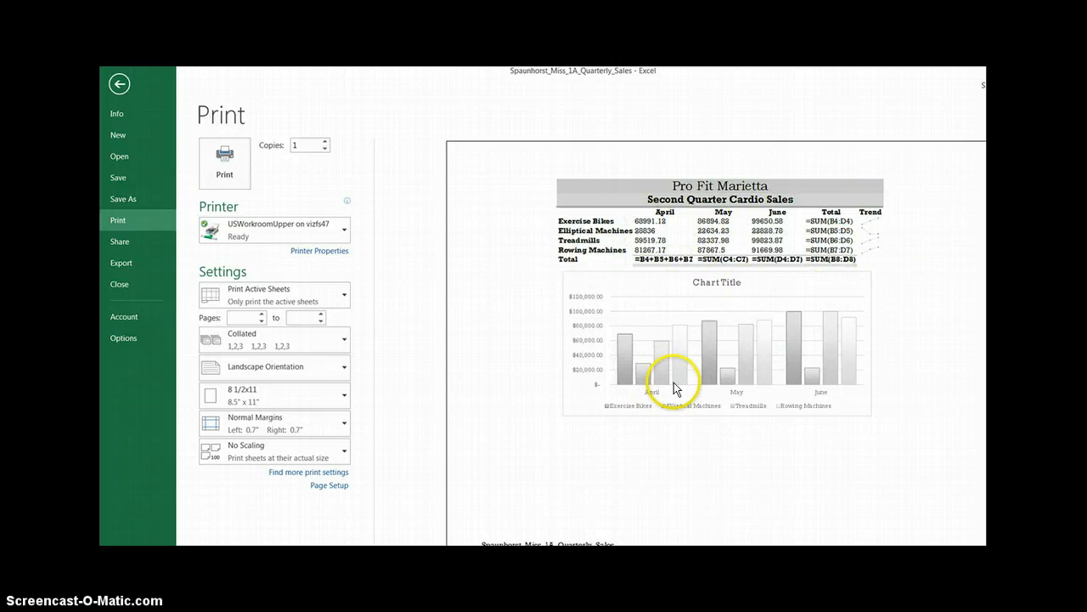
pyautogui.click(120, 86)
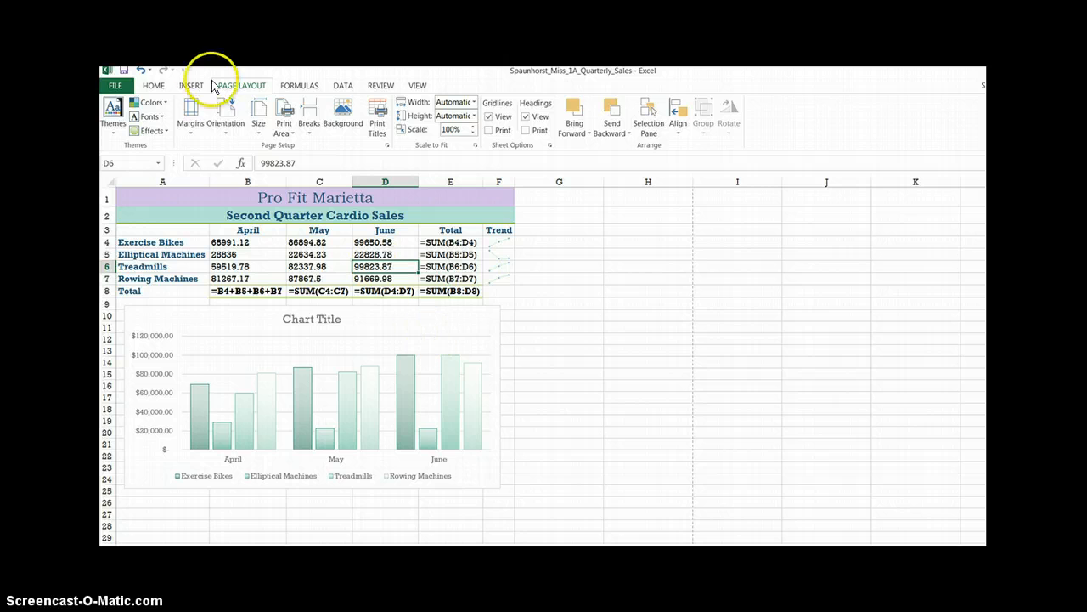
pyautogui.click(123, 69)
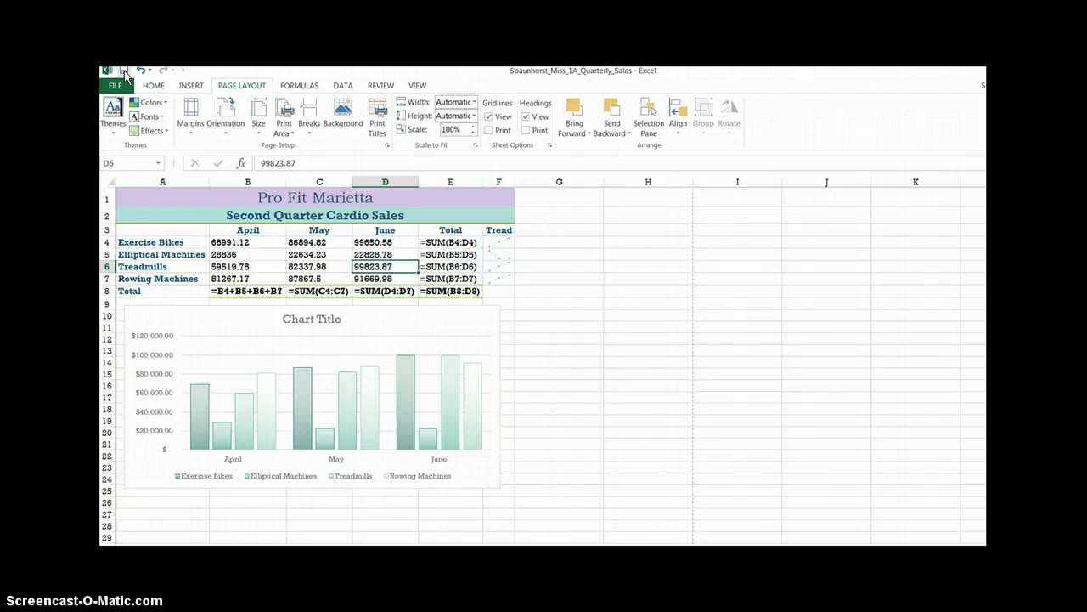
pyautogui.click(136, 485)
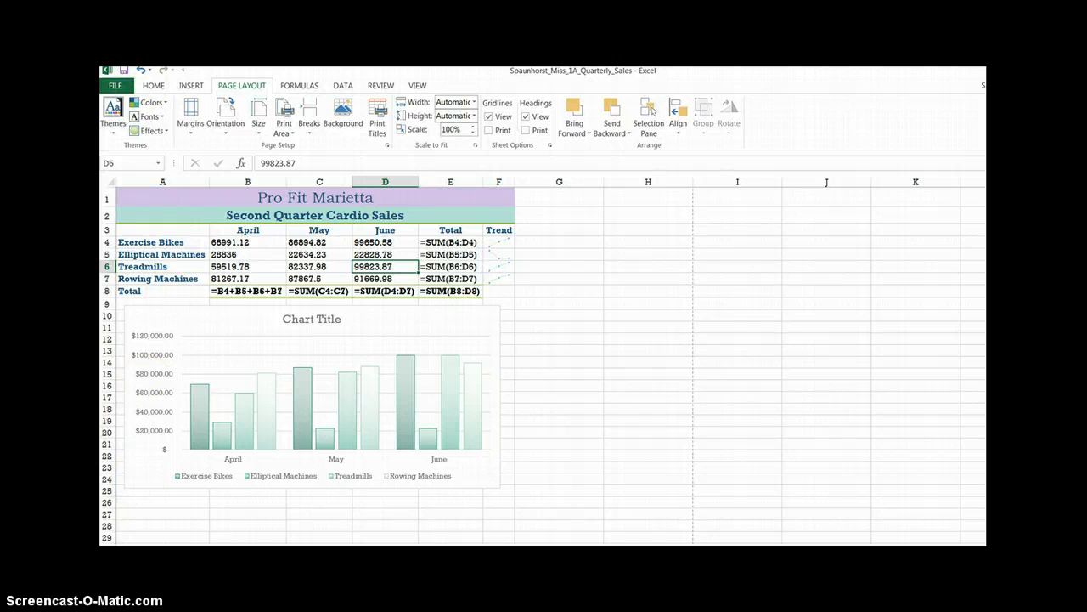